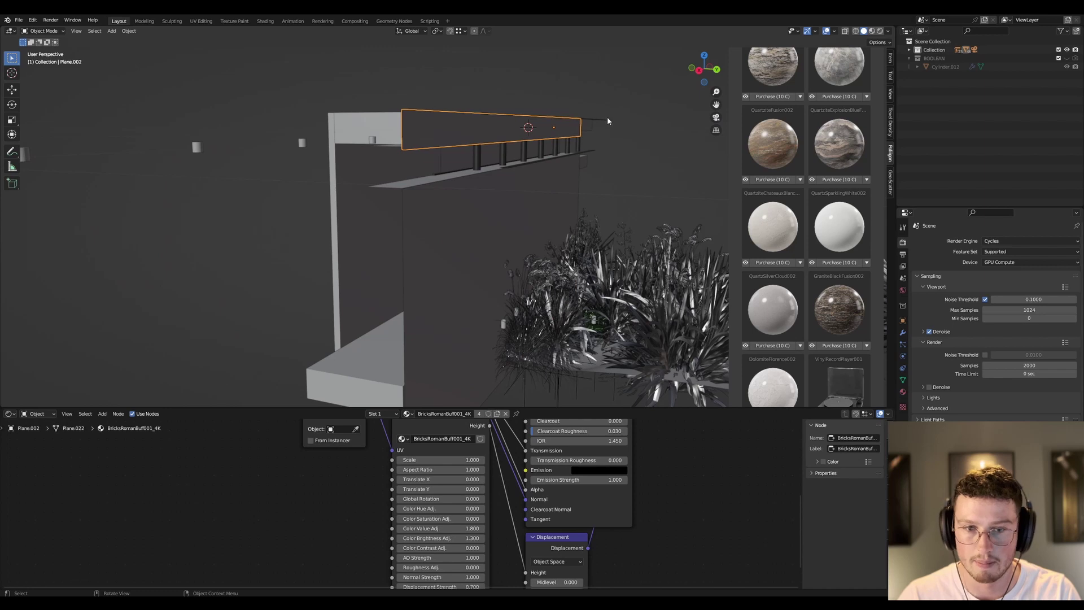
Select the large front wall and list only the imported materials in the Poliigon library.
left_click(431, 189)
scroll(530, 182, "up", 3)
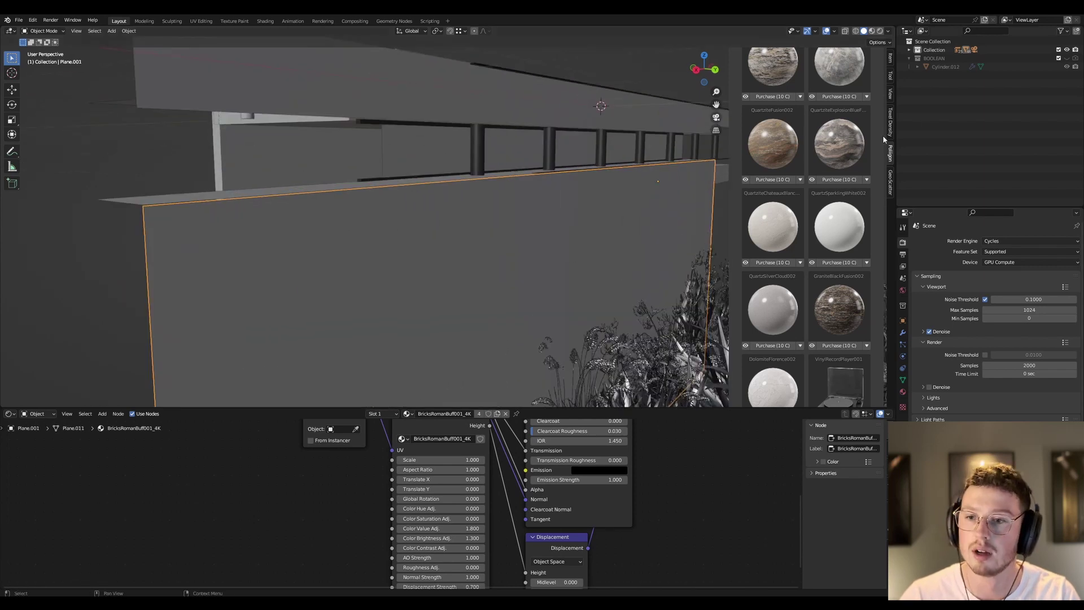
scroll(783, 139, "up", 2)
scroll(783, 139, "up", 5)
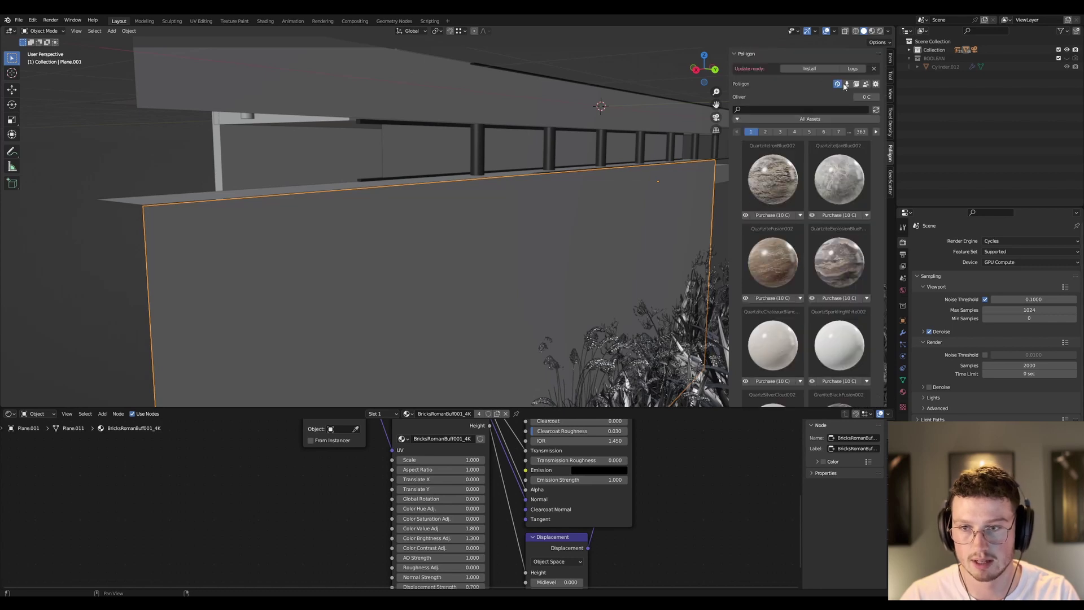
left_click(847, 83)
left_click(856, 83)
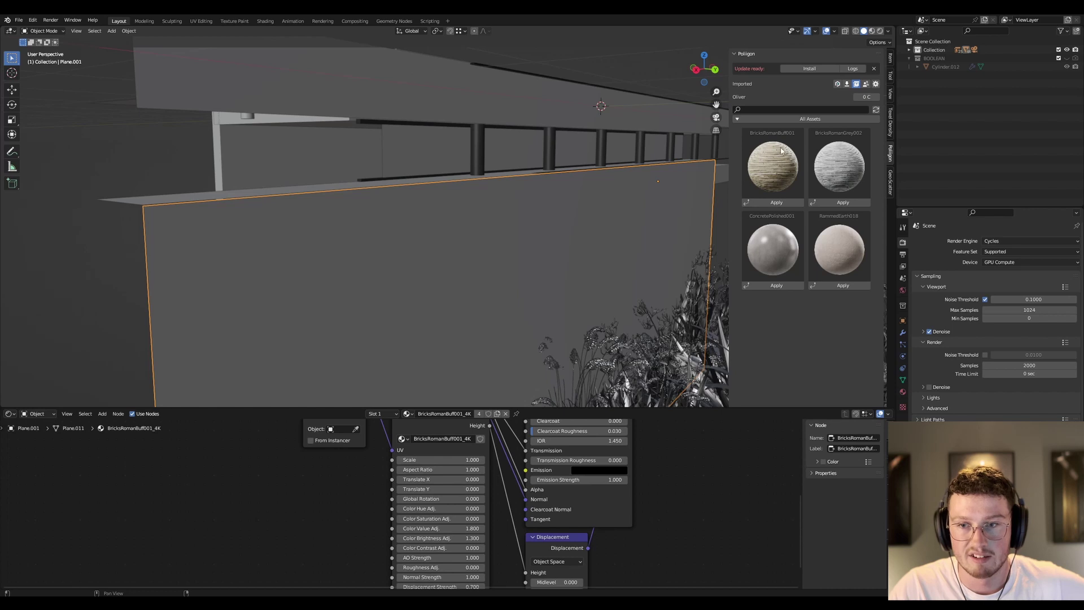
Inspect the front wall's mesh subdivision in Edit Mode and return to Object Mode.
scroll(512, 202, "up", 2)
middle_click_drag(513, 201, 511, 205)
scroll(512, 140, "down", 5)
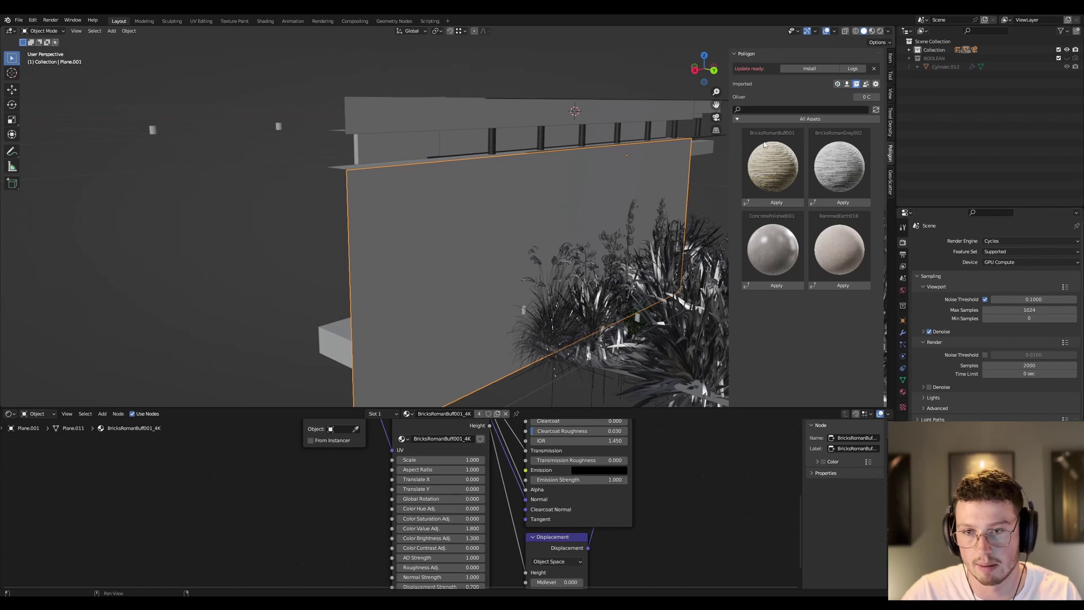
scroll(552, 210, "up", 5)
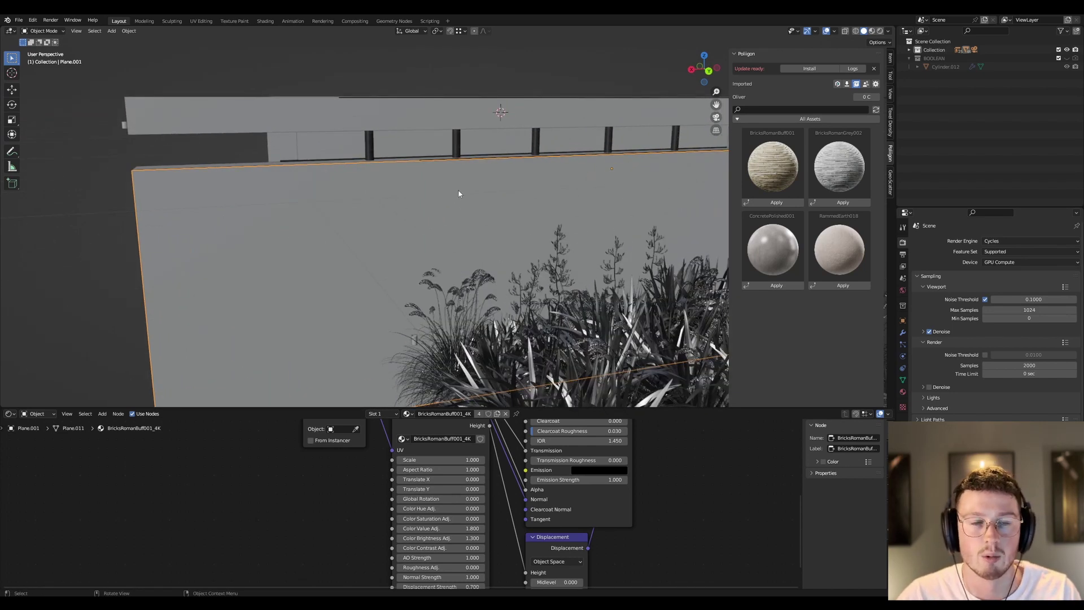
key("Tab")
scroll(365, 186, "up", 3)
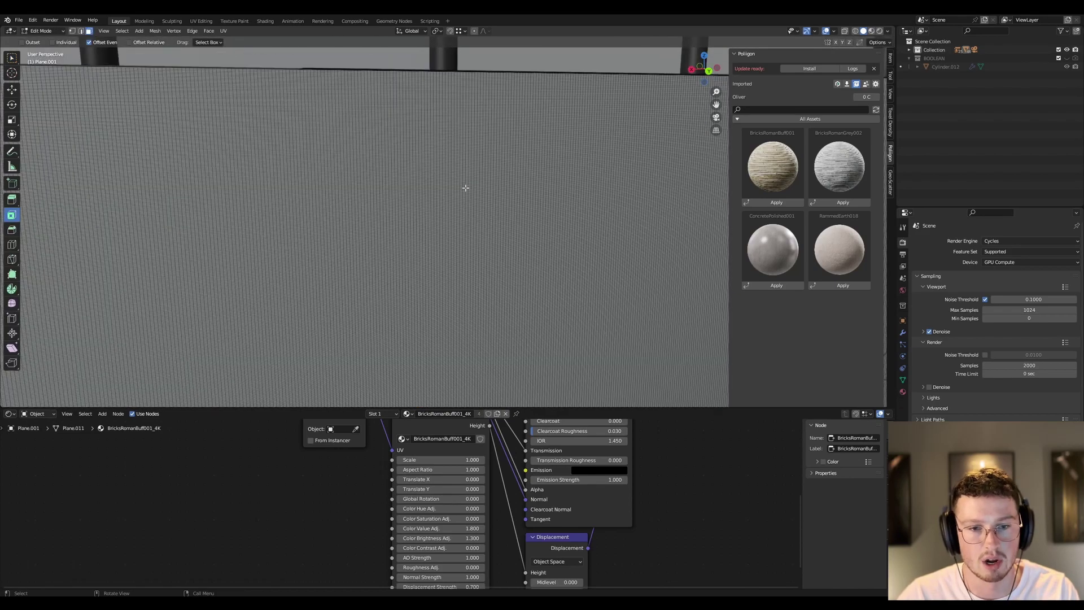
mouse_move(457, 187)
middle_mouse_down()
mouse_move(346, 172)
mouse_move(501, 174)
mouse_move(469, 189)
middle_mouse_up()
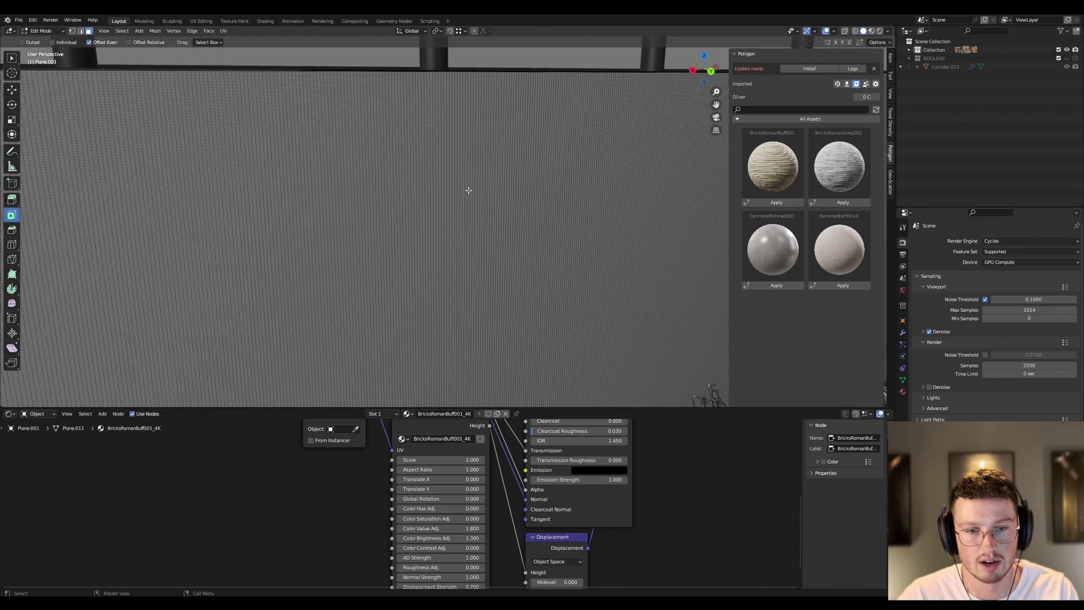
key("Tab")
scroll(446, 191, "down", 10)
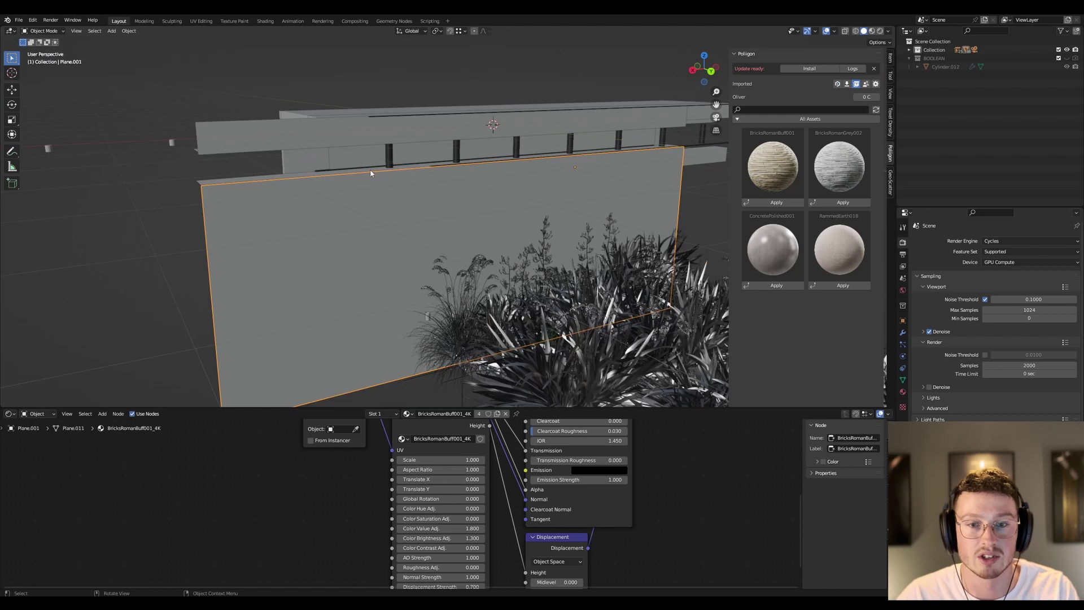
Enlarge the shader editor and move the Displacement node closer to the brick material group.
middle_click_drag(625, 519, 635, 497)
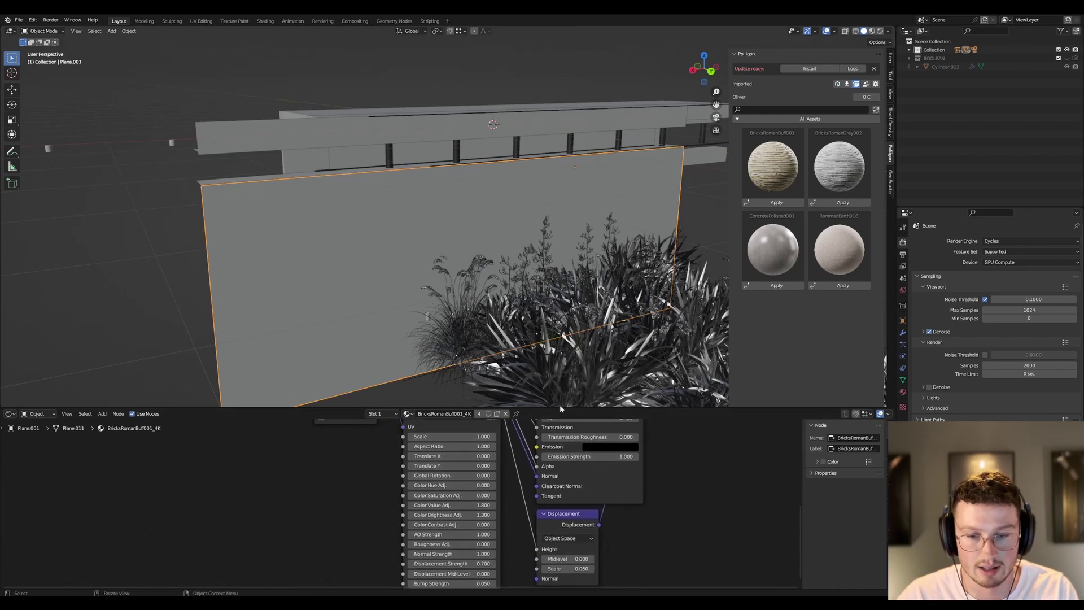
left_click_drag(561, 408, 566, 295)
middle_click_drag(590, 466, 530, 456)
mouse_move(520, 454)
left_mouse_down()
mouse_move(514, 472)
mouse_move(509, 454)
left_mouse_up()
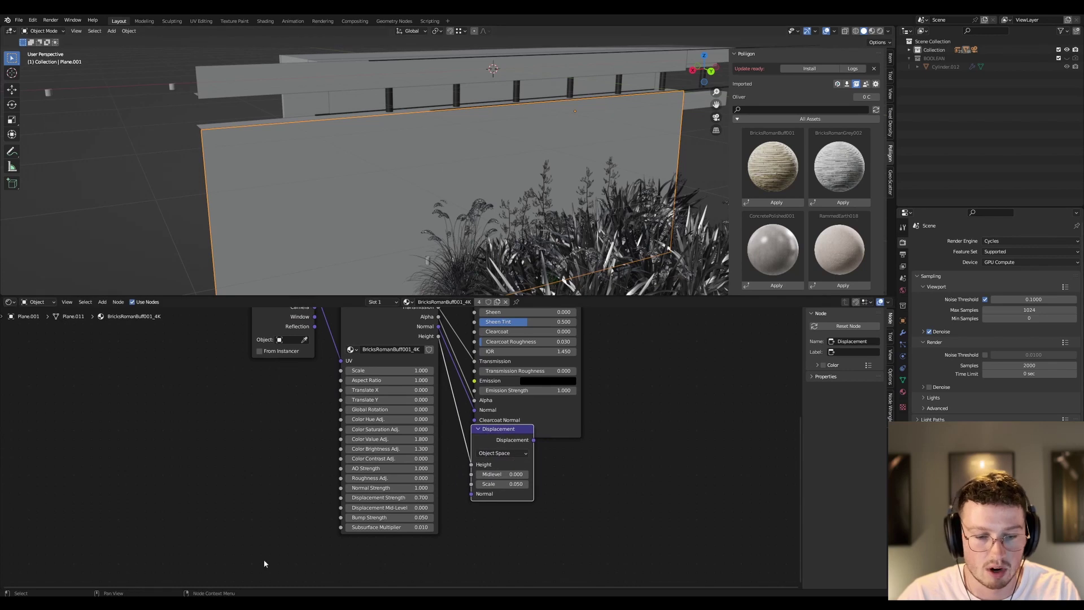
left_click(192, 595)
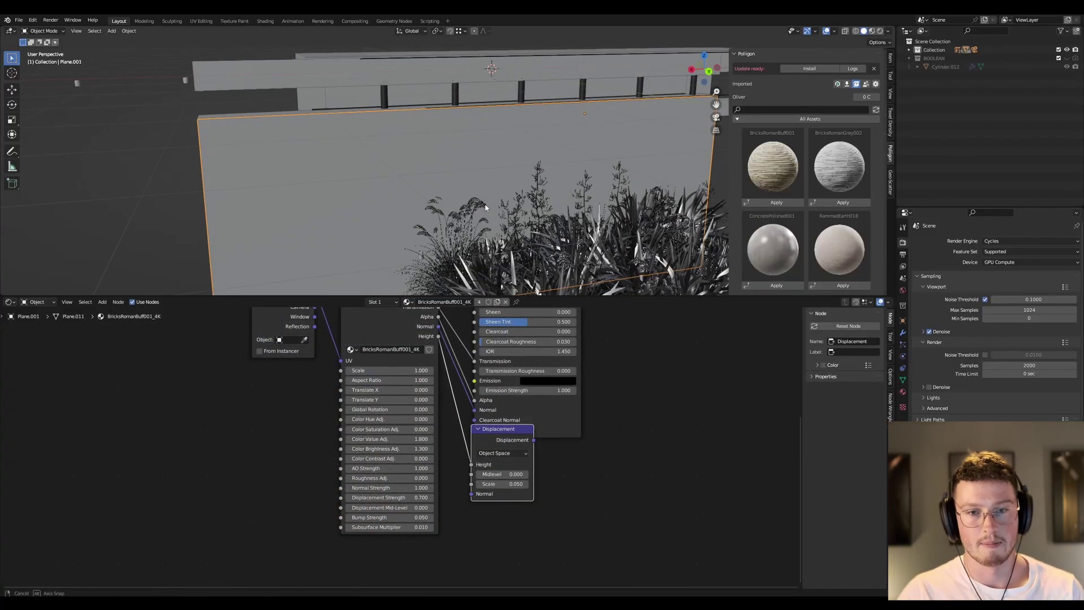
Examine the planting bed in front of the wall and select one of the Cortaderia richardii grass plants.
mouse_move(485, 208)
middle_mouse_down()
mouse_move(323, 199)
mouse_move(480, 217)
middle_mouse_up()
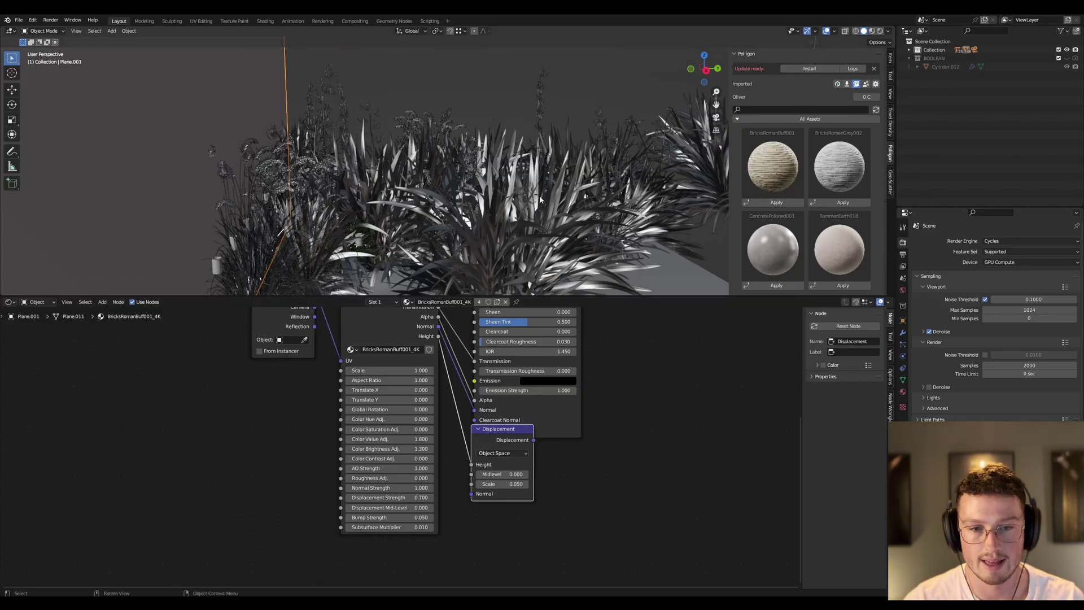
middle_click_drag(565, 215, 514, 191)
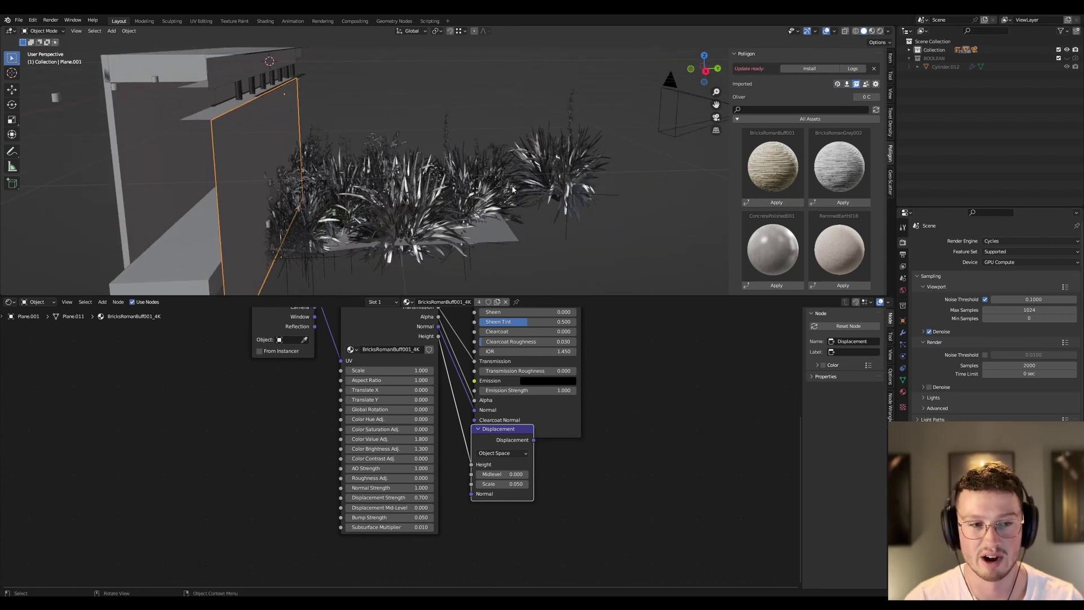
middle_click_drag(519, 166, 359, 177)
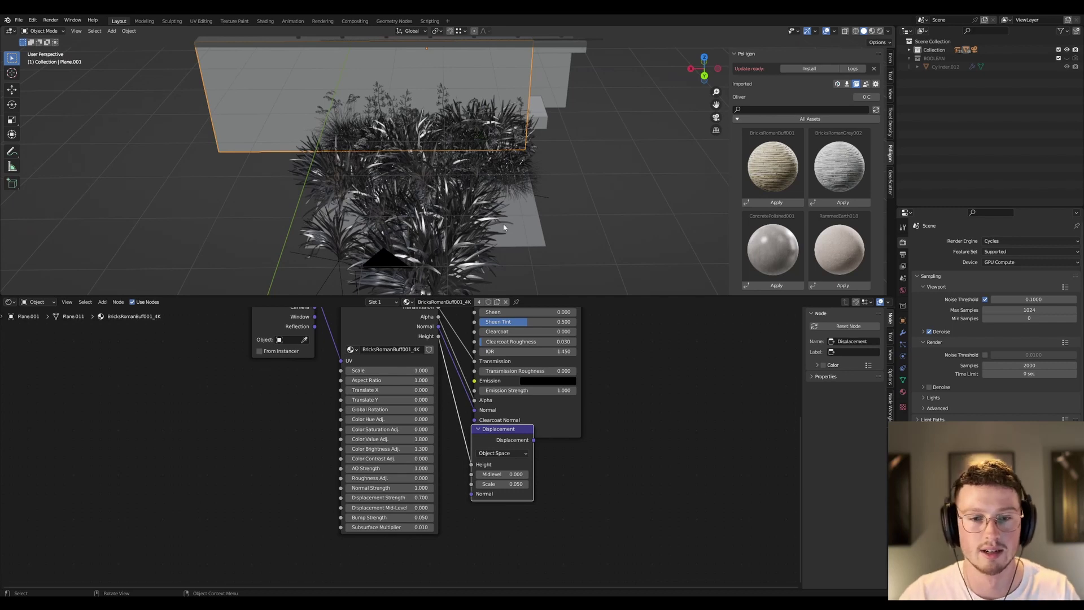
scroll(503, 228, "up", 3)
middle_click_drag(502, 227, 372, 198)
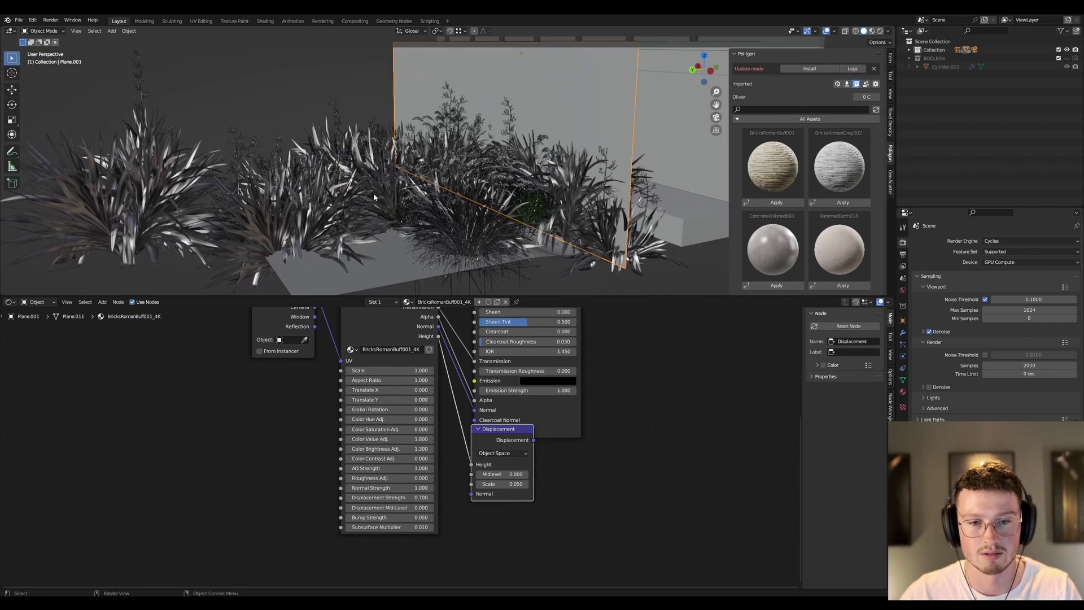
left_click(475, 242)
scroll(474, 237, "up", 2)
middle_click_drag(473, 234, 664, 141)
left_click(631, 252)
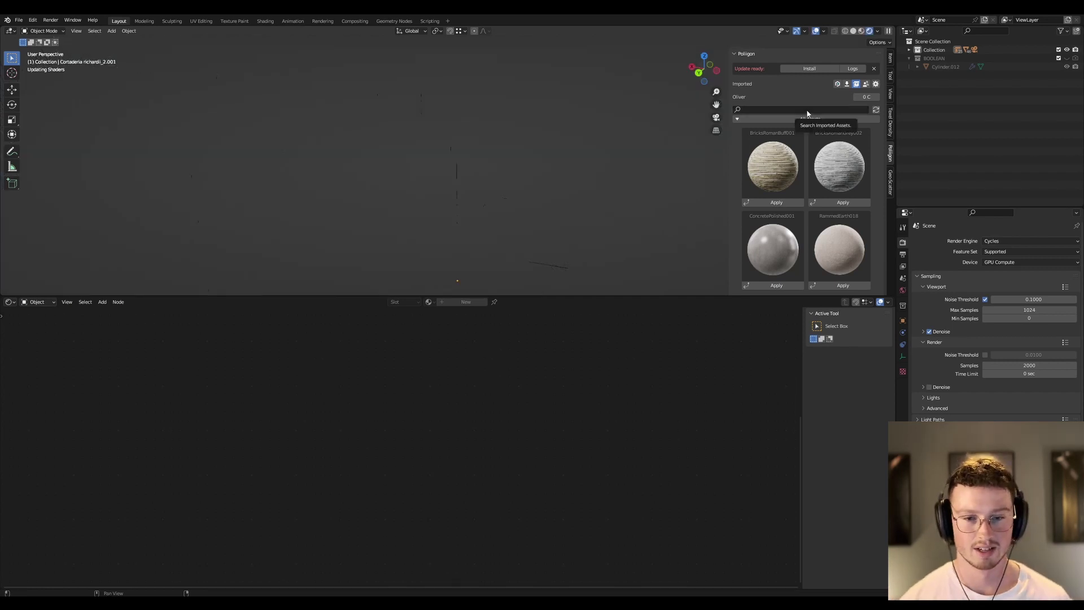
Enlarge the 3D viewport and examine the rendered planting and gravel up close.
left_click_drag(247, 296, 255, 455)
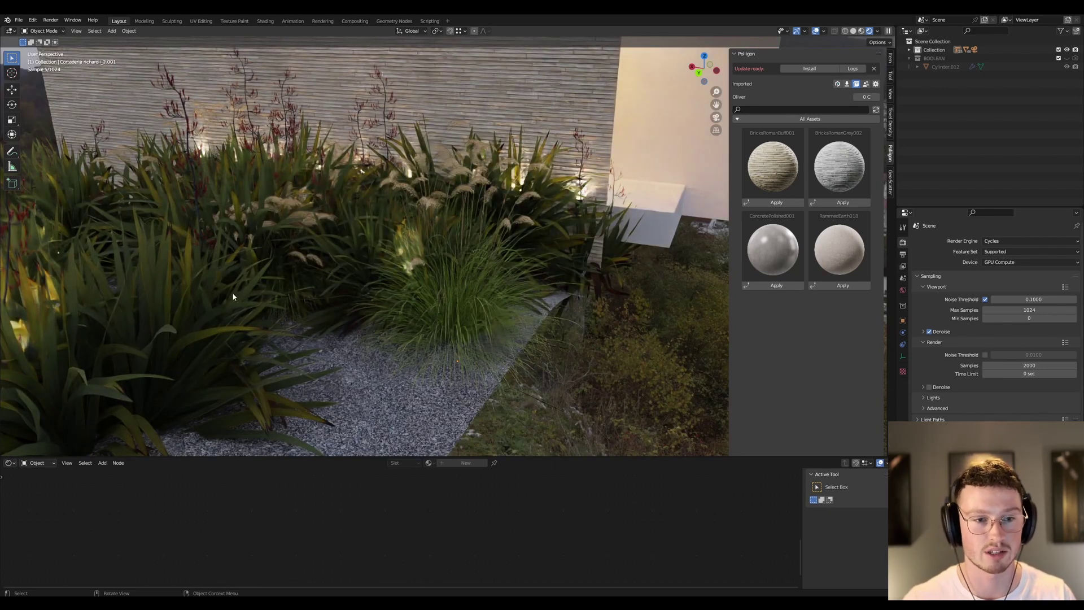
middle_click_drag(314, 307, 362, 320, "shift")
key("alt+Tab")
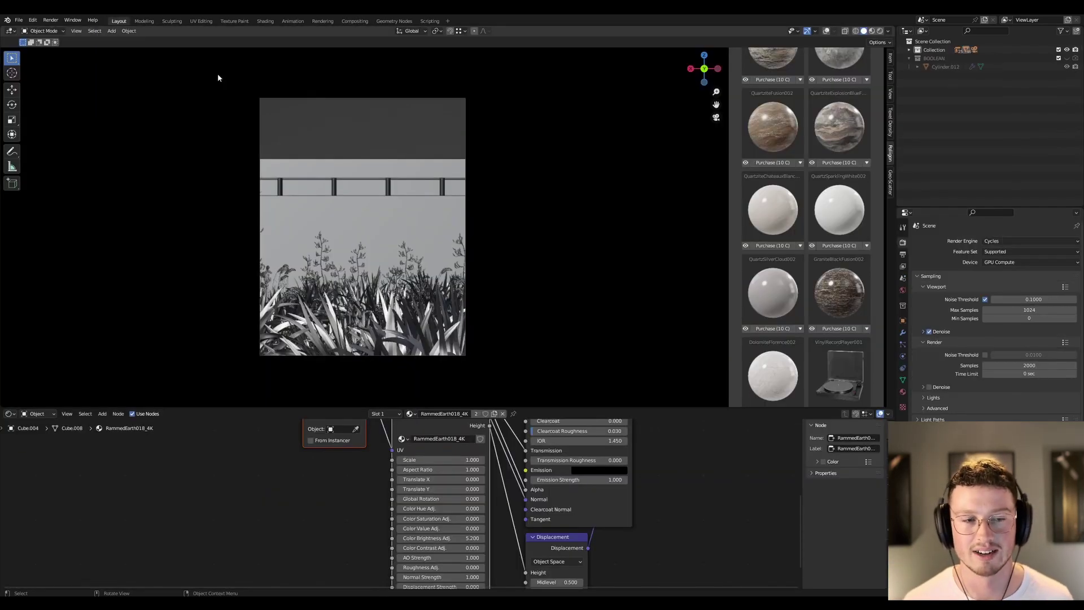
Select the gravel ground plane beneath the planting and turn on the viewport overlays.
middle_click_drag(384, 244, 411, 235)
scroll(570, 176, "up", 3)
scroll(605, 144, "down", 3)
middle_click_drag(605, 144, 673, 213)
scroll(489, 208, "down", 3)
middle_click_drag(489, 208, 440, 184)
scroll(598, 303, "up", 4)
middle_click_drag(598, 303, 581, 187)
scroll(568, 317, "down", 6)
left_click(475, 239)
left_click(826, 30)
middle_click_drag(642, 138, 446, 254)
Switch to the browser to view the Brick Bunker image on Instagram, and return to Blender.
key("alt+Tab")
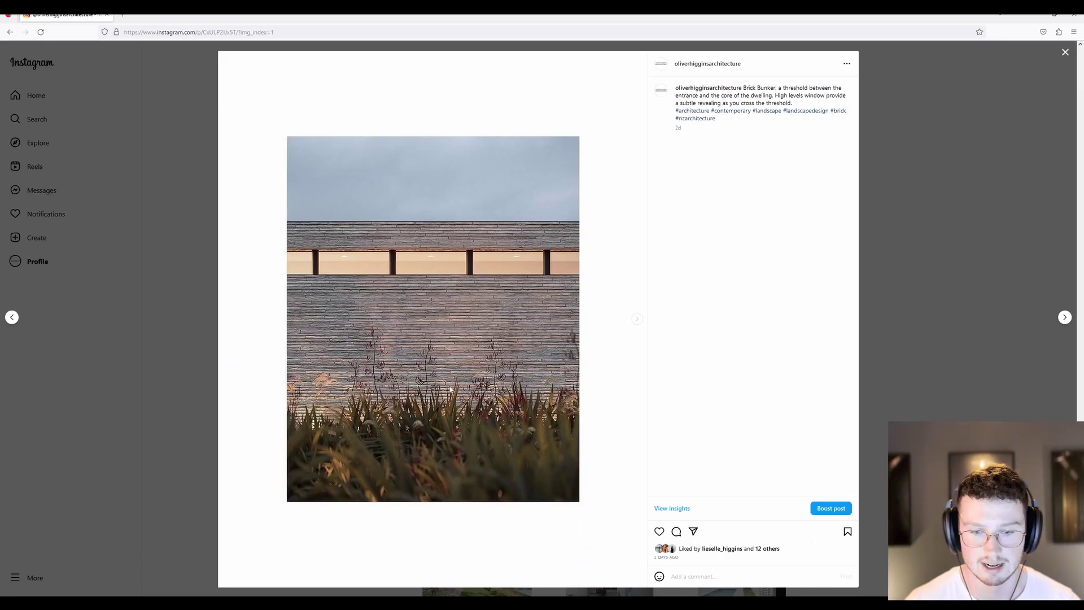
key("alt+Tab")
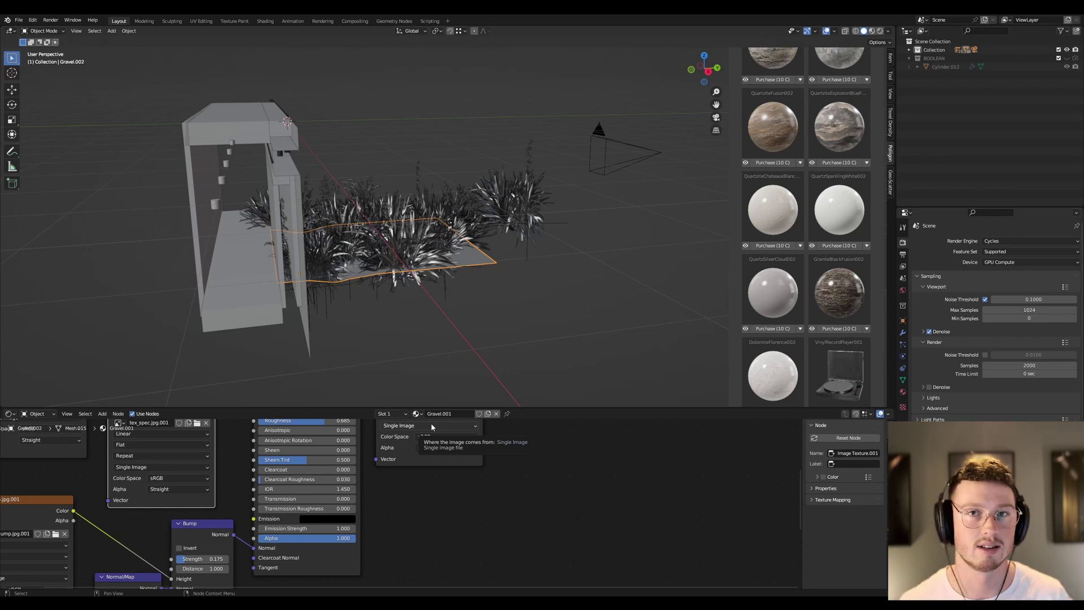
Inspect the brick front wall and the corridor behind it, and select the corridor's inner wall.
scroll(273, 270, "up", 5)
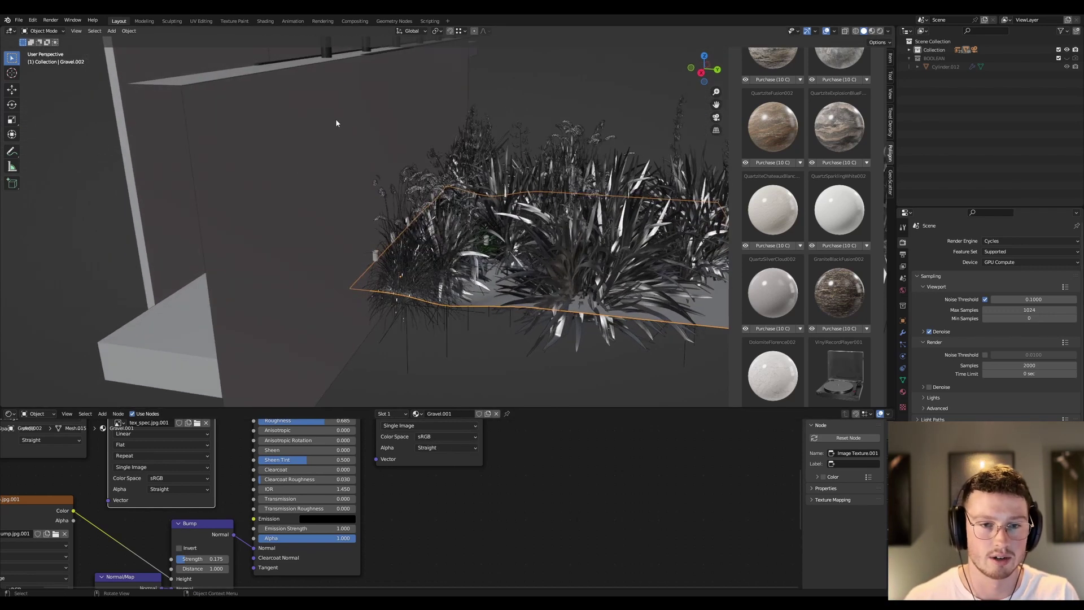
left_click(326, 118)
middle_click_drag(326, 119, 457, 223)
scroll(410, 169, "up", 4)
scroll(459, 222, "up", 4)
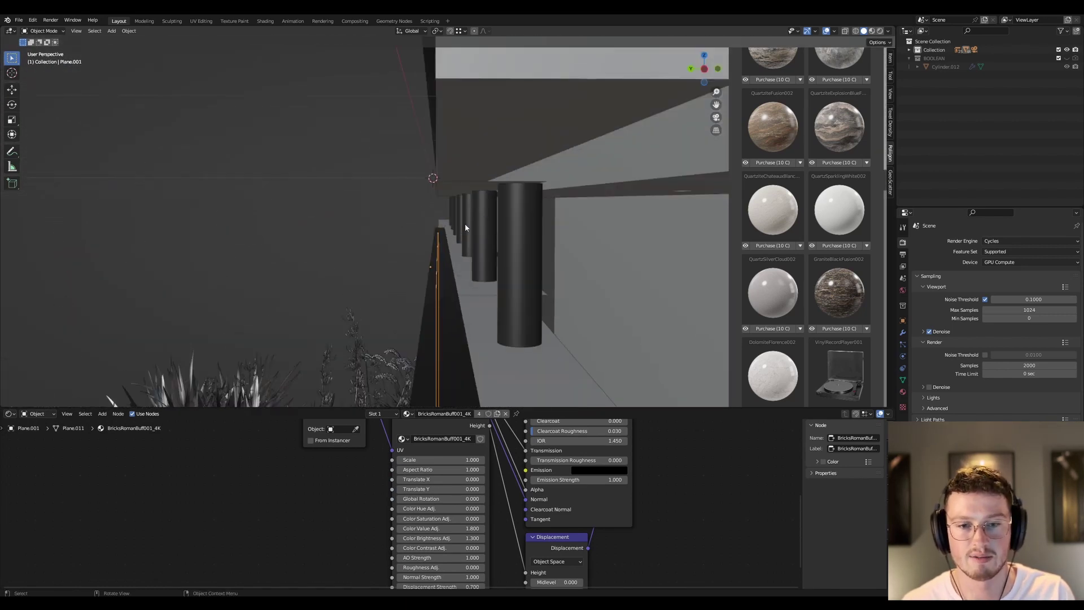
middle_click_drag(520, 217, 333, 181, "shift")
scroll(488, 260, "up", 2)
left_click(290, 167)
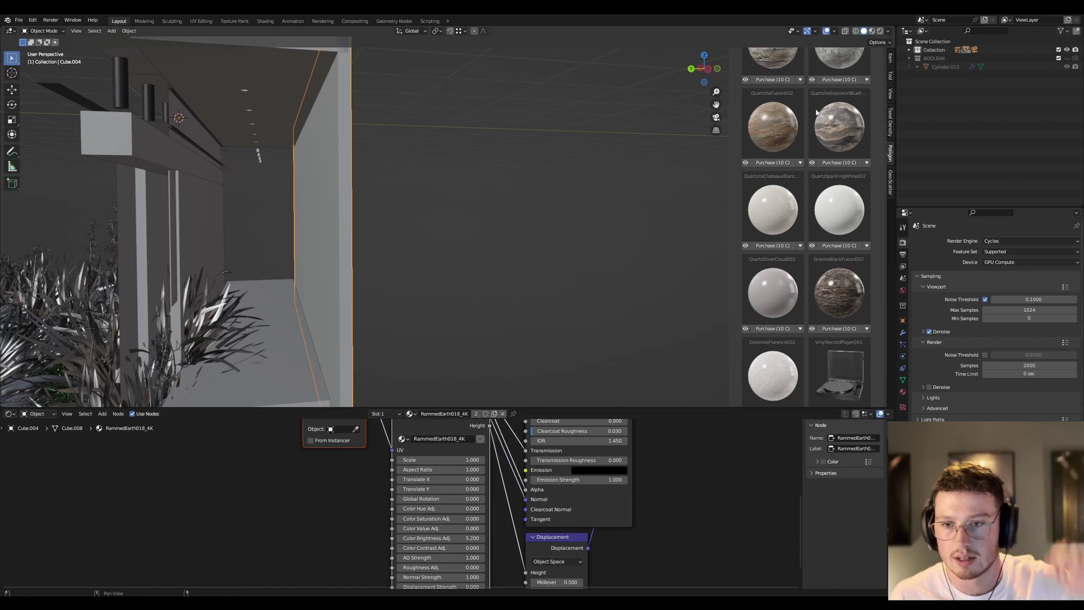
Show the purchased assets in the Poliigon library and browse down to RammedEarth018.
scroll(836, 113, "up", 5)
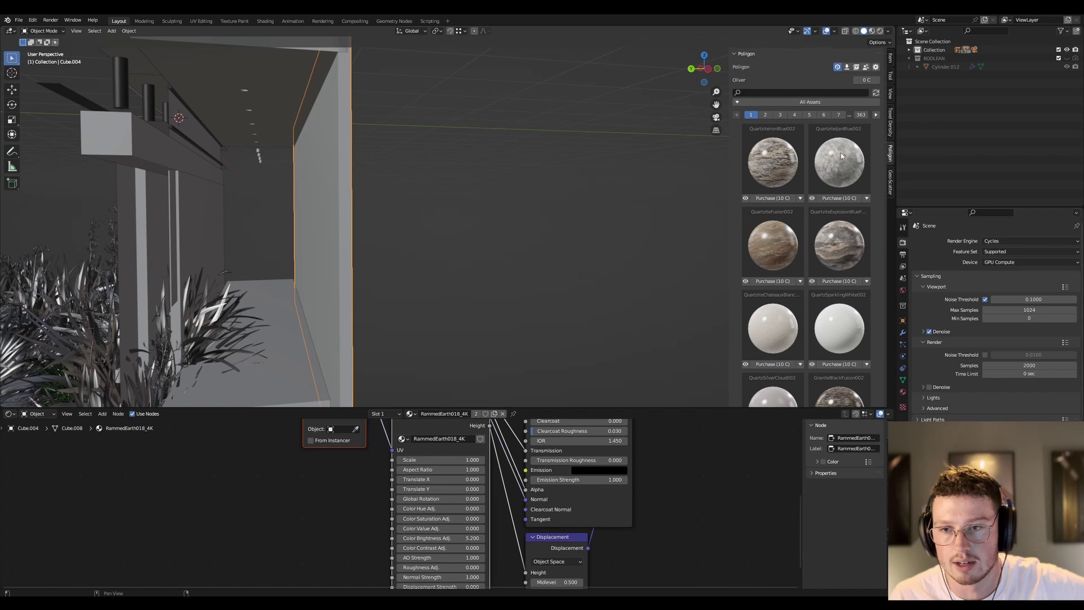
left_click(847, 68)
scroll(830, 170, "down", 5)
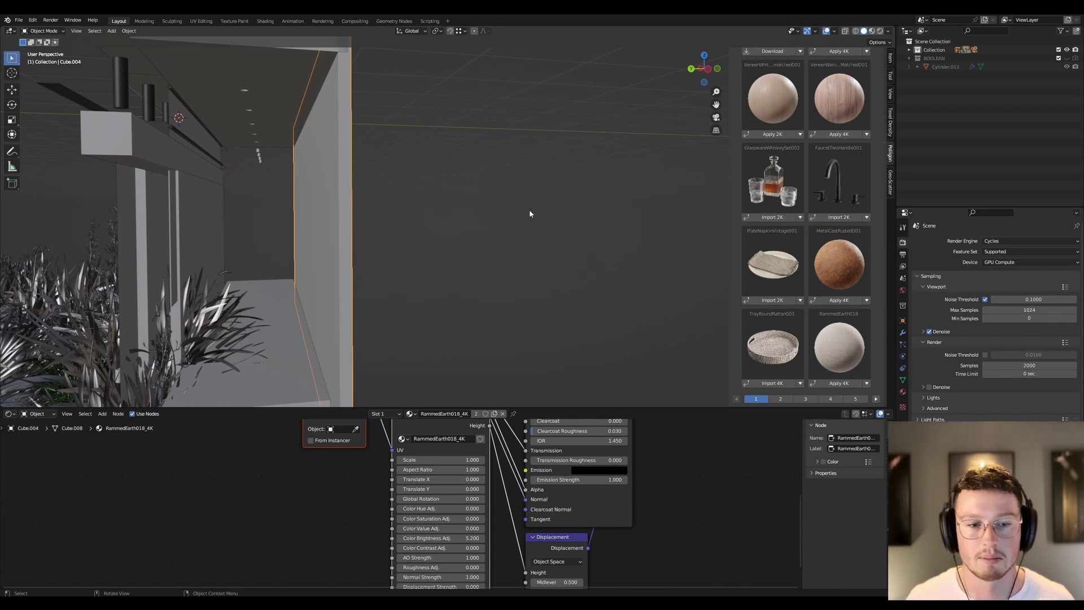
Select the corridor ceiling and the inner wall in turn to check the material assigned to each.
middle_click_drag(305, 201, 394, 126)
scroll(367, 161, "up", 5)
left_click(361, 155)
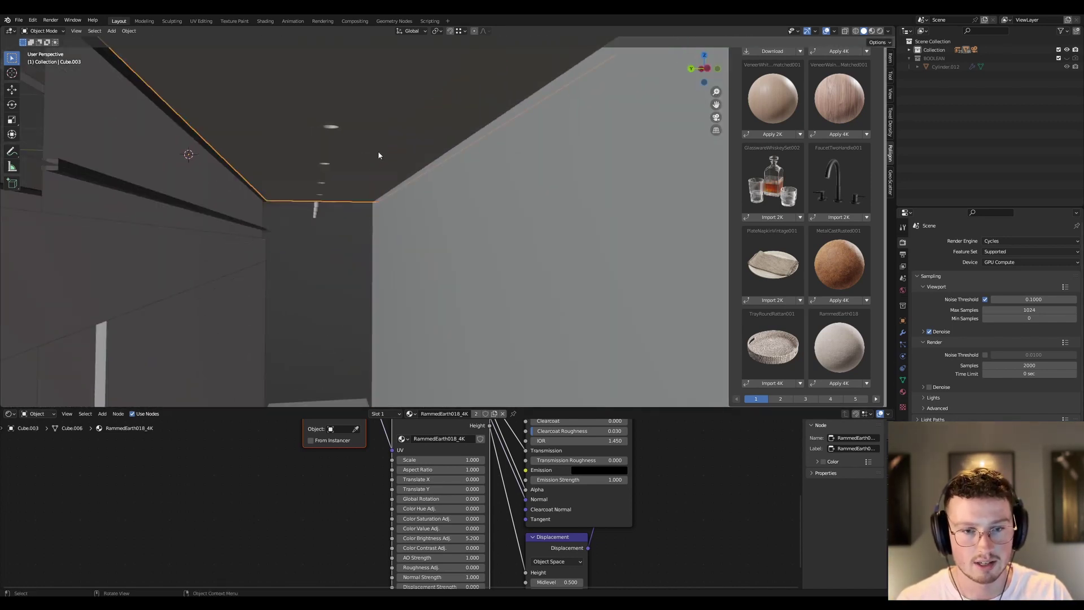
left_click(416, 241)
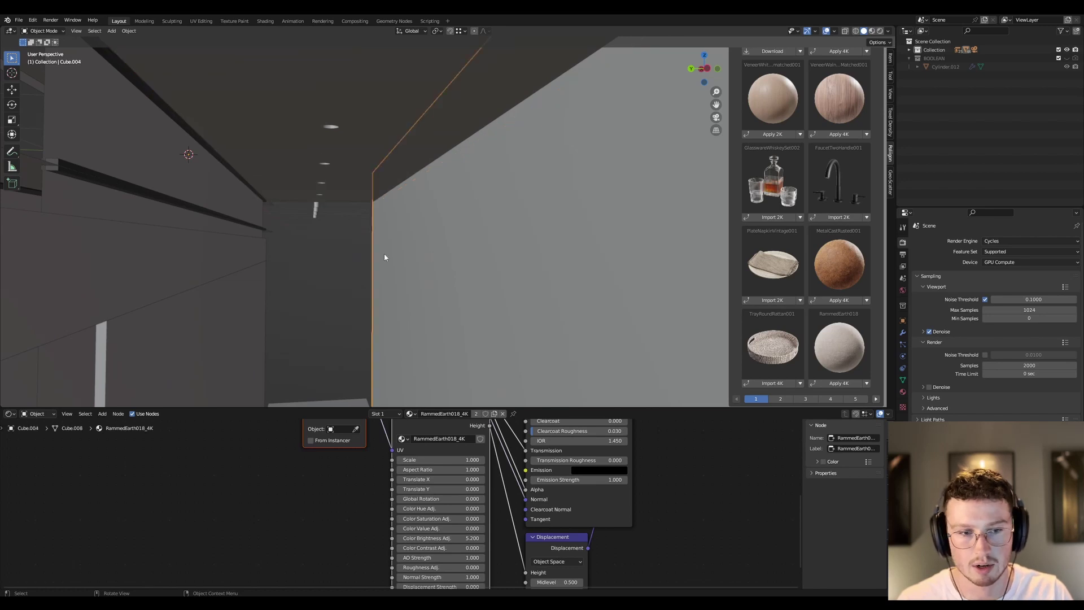
Unhide the BOOLEAN collection and select the Cylinder.012 cutter at the recessed ceiling lights.
middle_click_drag(327, 119, 346, 144)
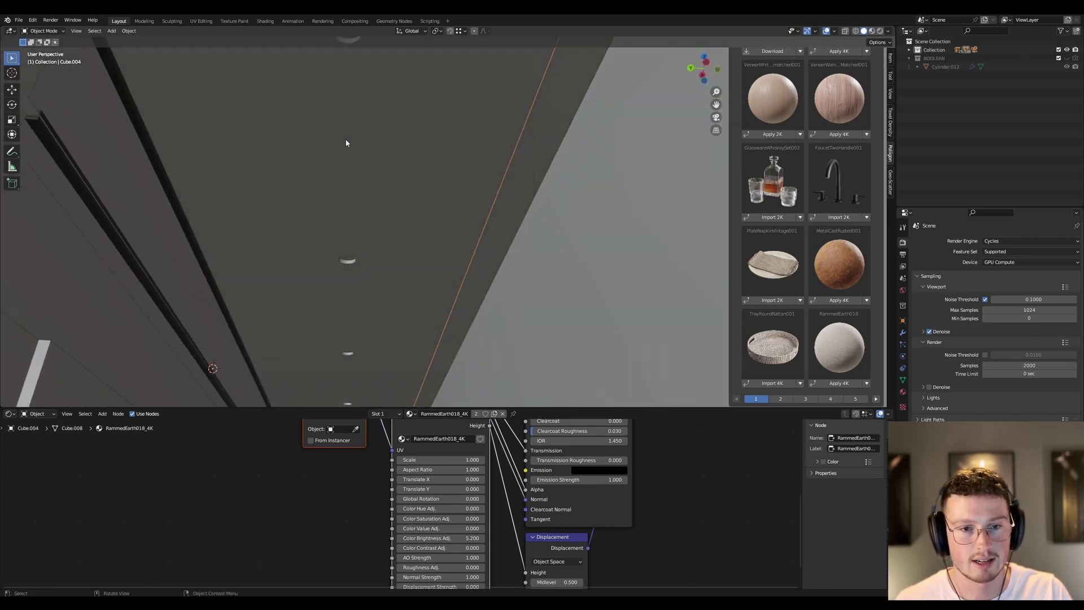
middle_click_drag(353, 77, 512, 120)
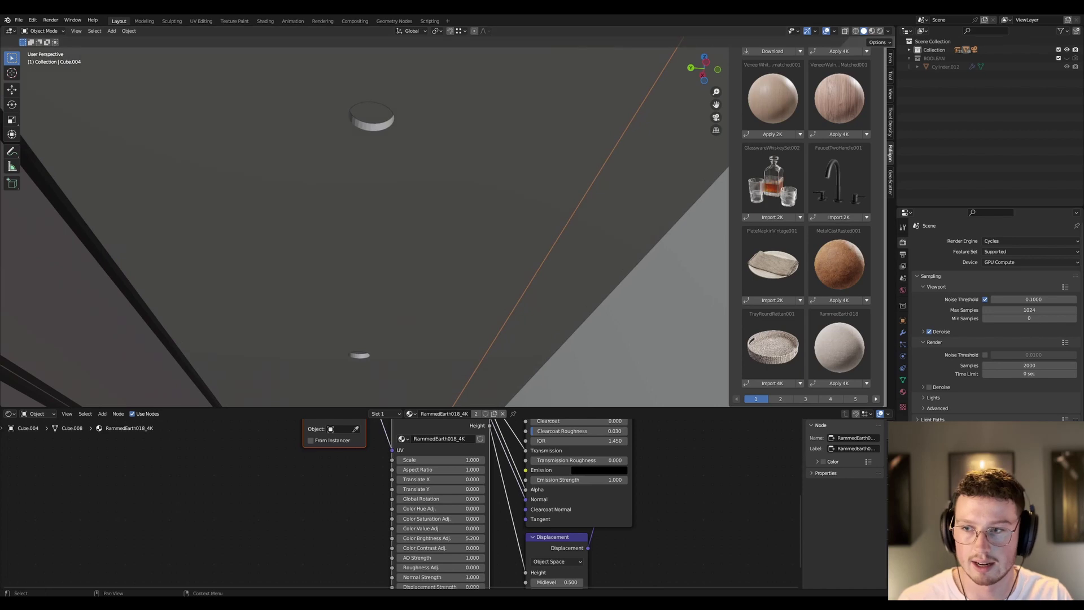
left_click(1067, 59)
left_click(398, 107)
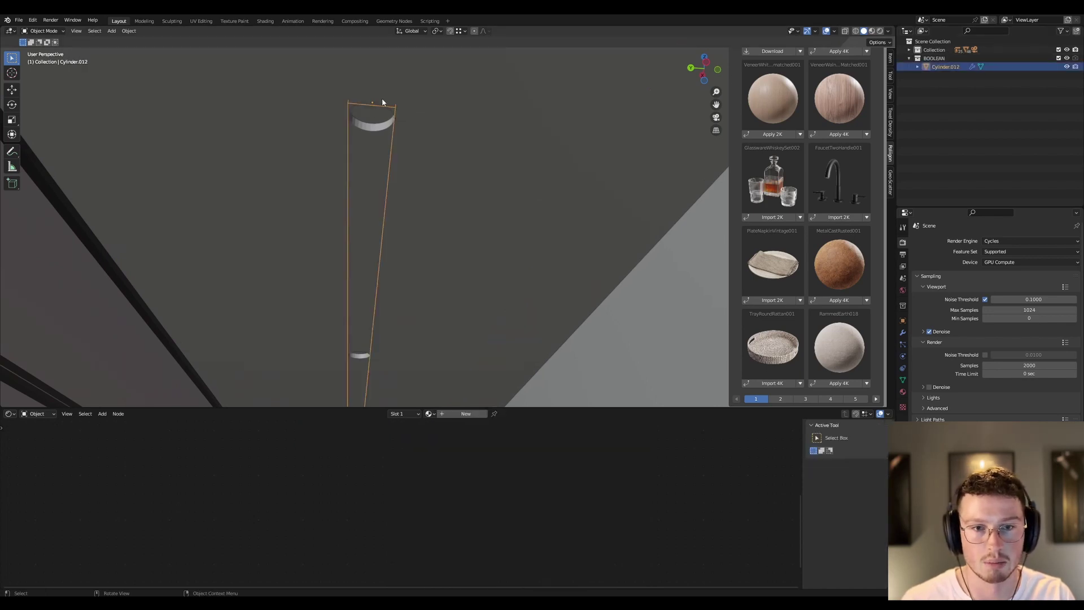
left_click(393, 120)
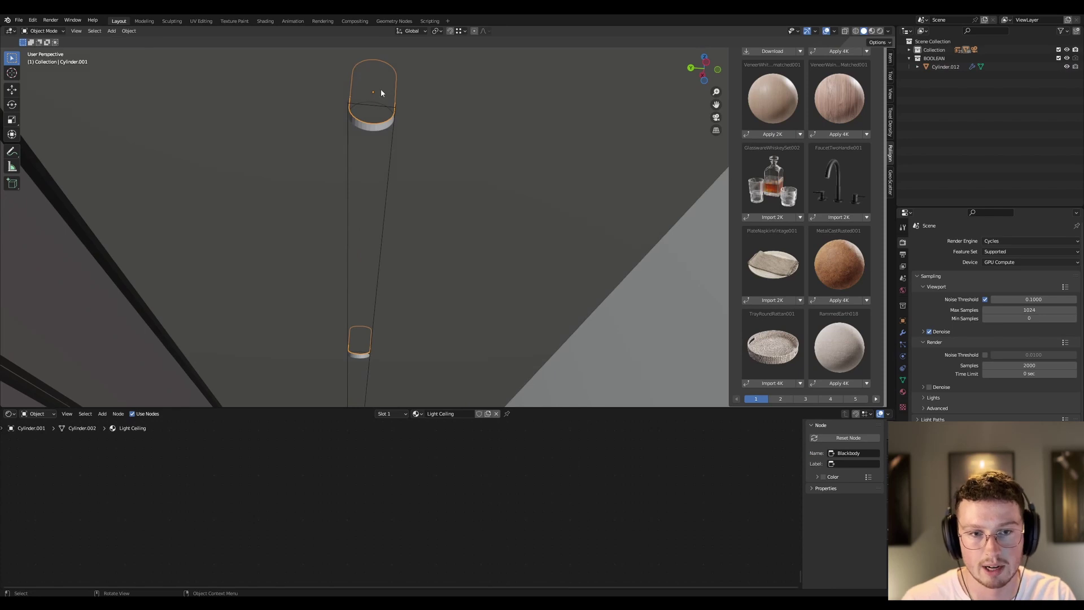
left_click(398, 105)
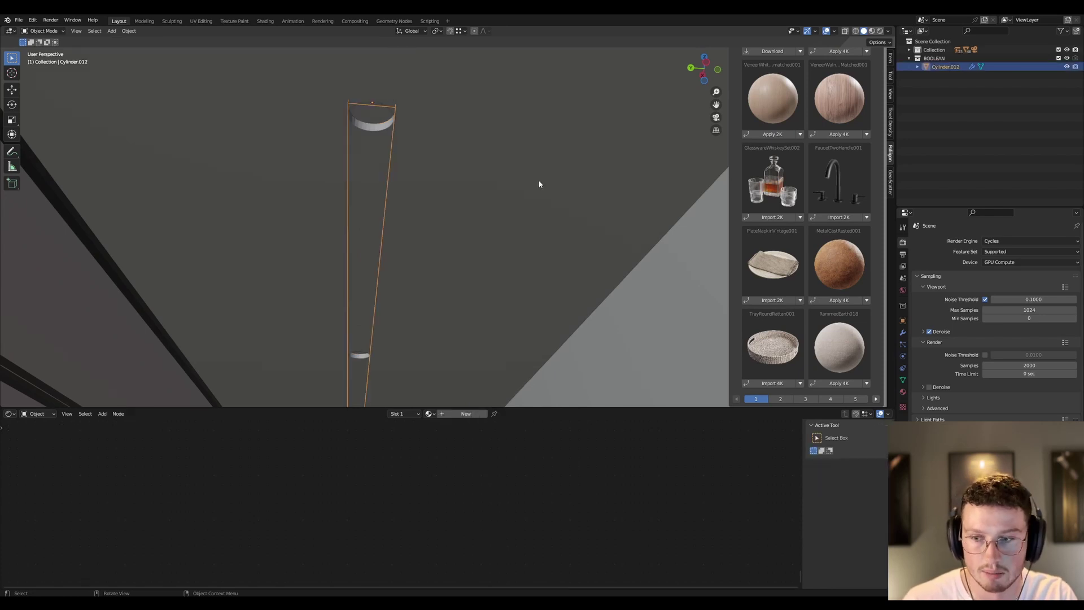
Select the corridor ceiling and display its Boolean modifier settings.
left_click(902, 320)
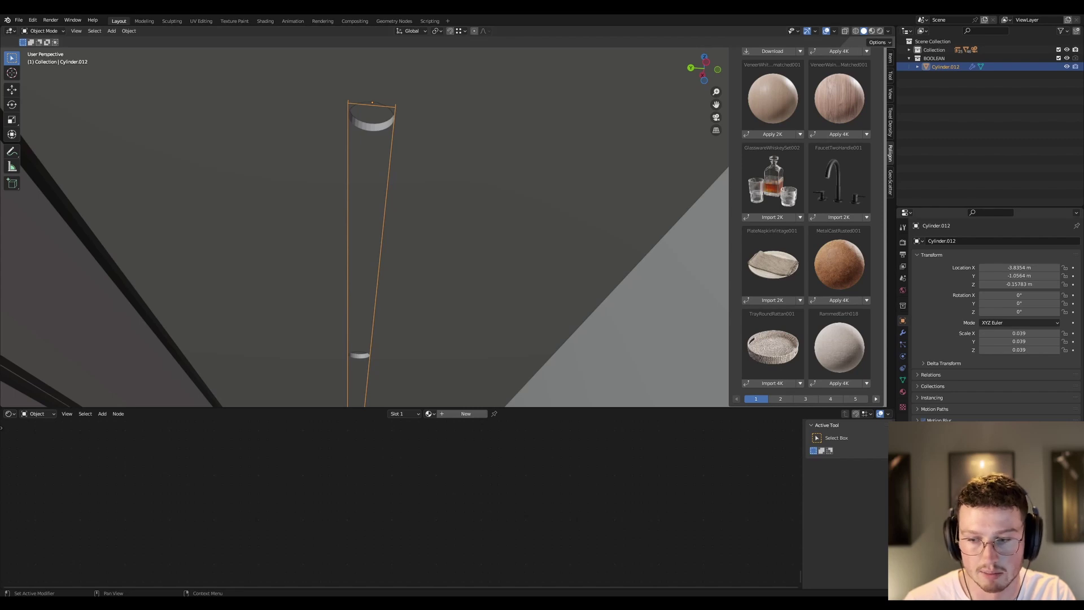
left_click(422, 226)
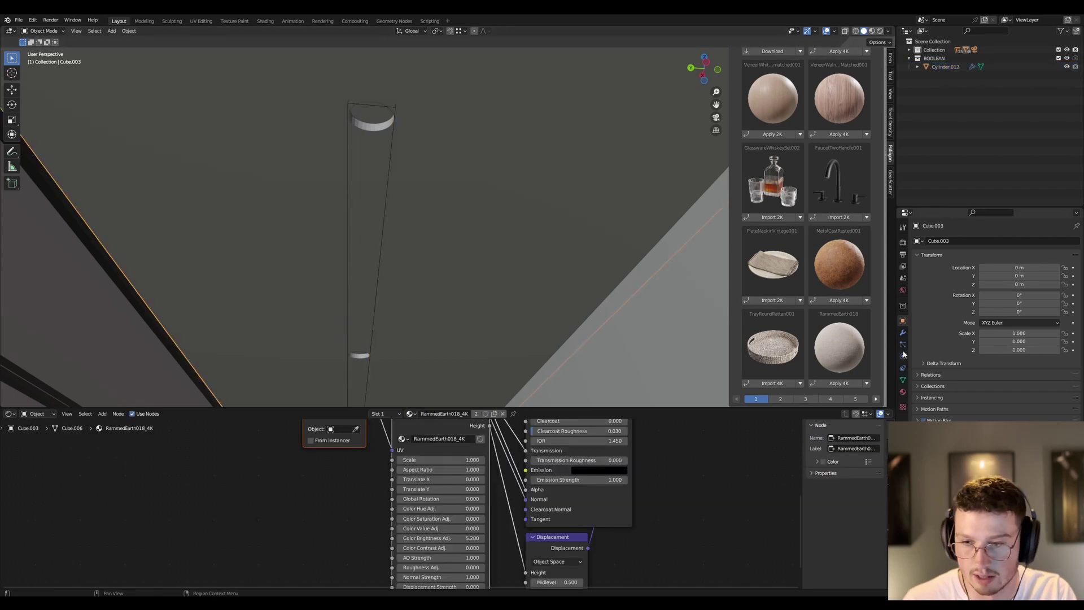
left_click(903, 333)
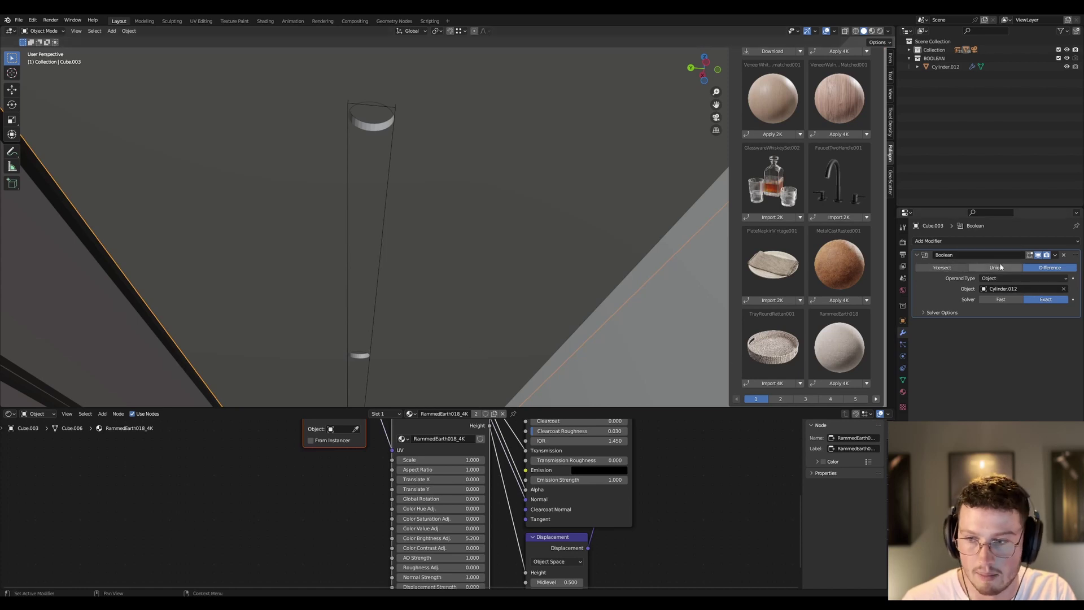
Select the Cylinder.012 cutter, exclude the BOOLEAN collection from the view layer, and undo that change.
left_click(393, 106)
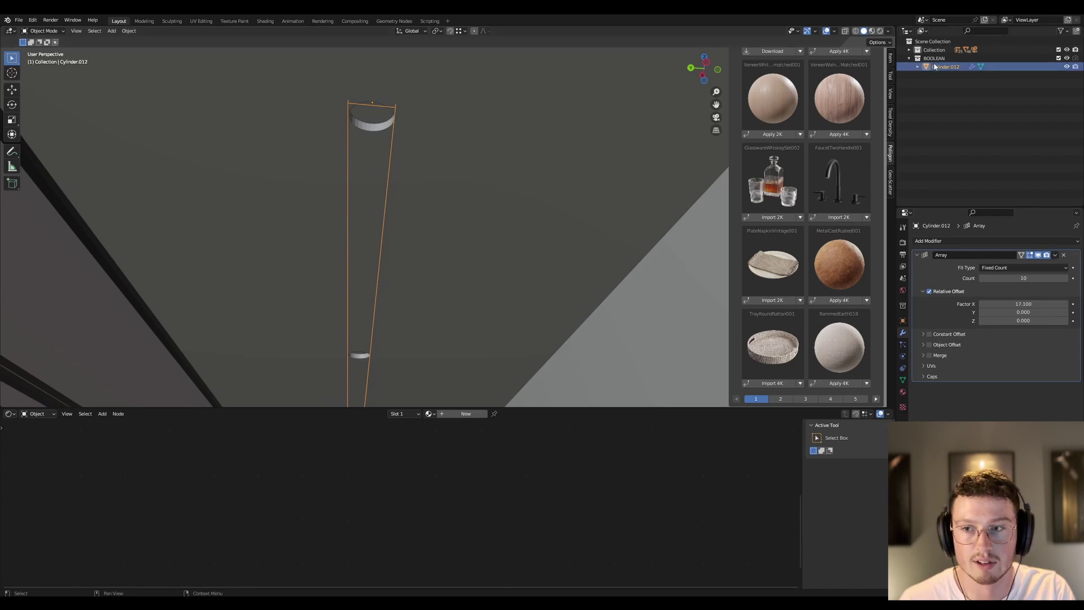
left_click(1059, 58)
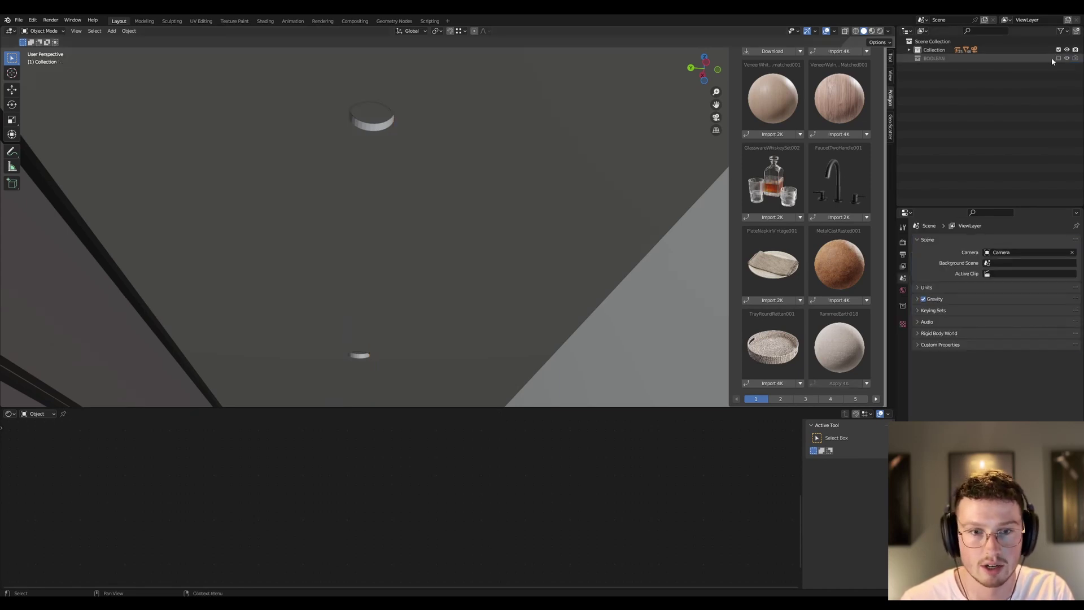
middle_click_drag(418, 246, 632, 167)
key("ctrl+z")
Select the Cylinder.012 cutter together with the ceiling light cylinders and move them along the X axis.
left_click(371, 115)
scroll(371, 115, "up", 2)
middle_click_drag(371, 115, 397, 101)
left_click(390, 105)
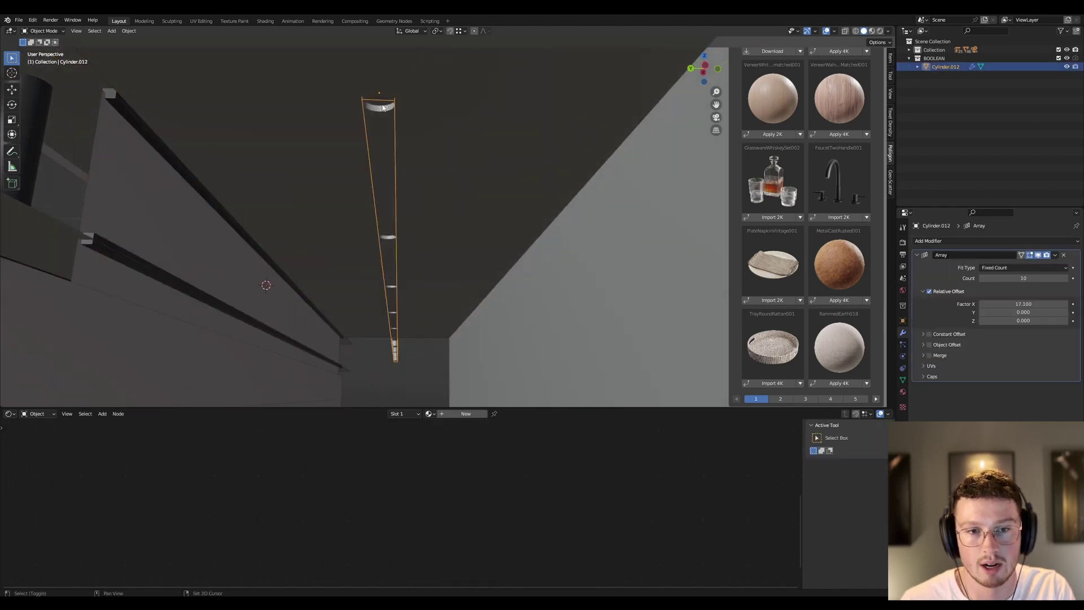
scroll(385, 99, "up", 4)
key("g")
key("x")
left_click(387, 158)
middle_click_drag(387, 158, 489, 291)
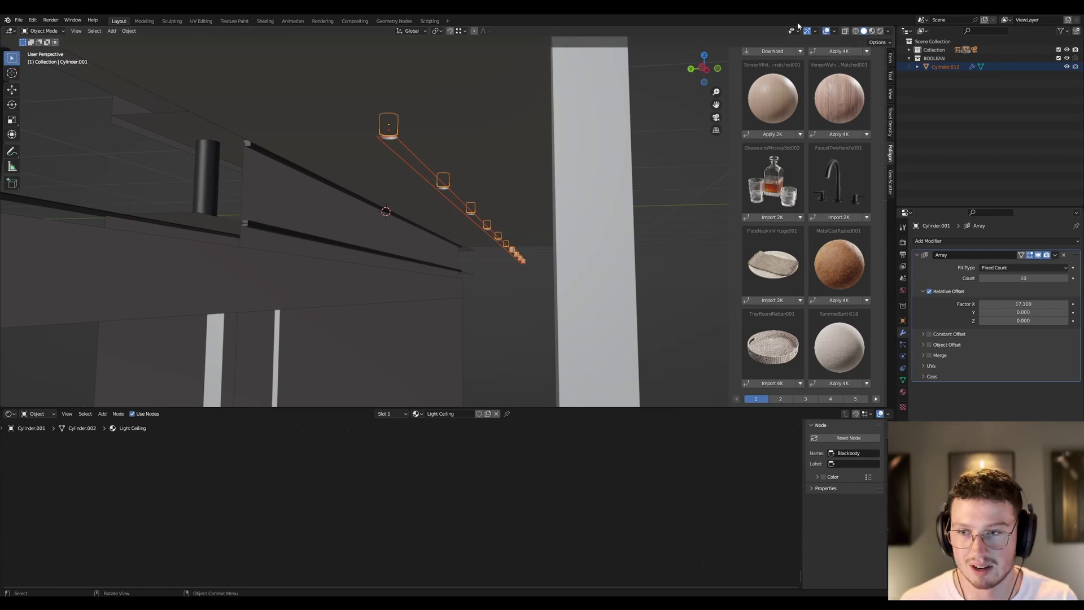
Hide the BOOLEAN collection in the viewport, deselect the lights and view the whole wall and planting from outside.
left_click(1066, 58)
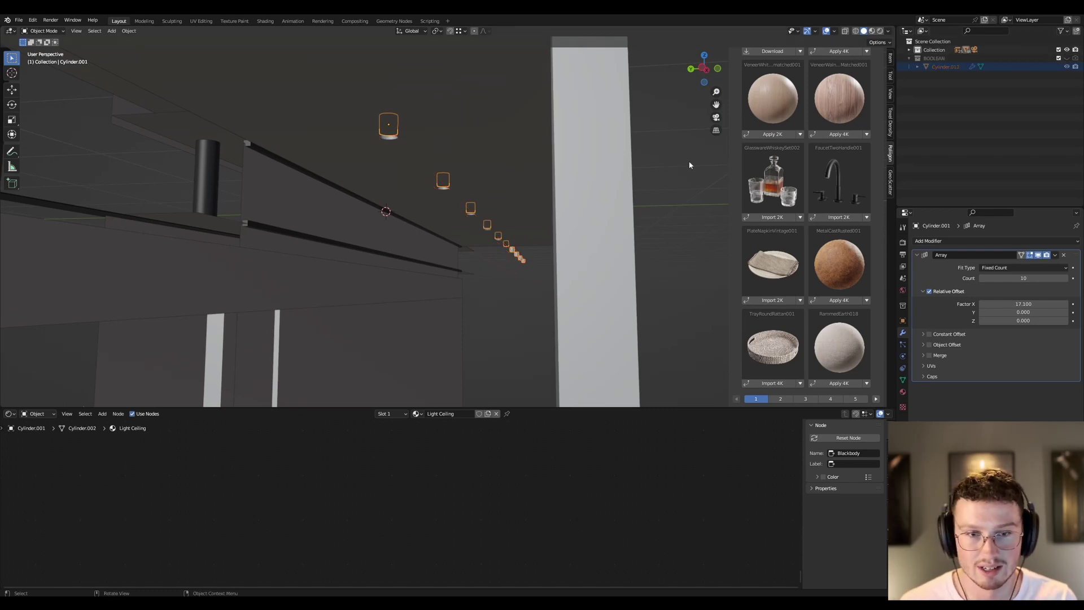
scroll(576, 208, "down", 4)
middle_click_drag(570, 294, 544, 241, "shift")
left_click(545, 242)
middle_click_drag(443, 250, 422, 271)
middle_click_drag(328, 208, 369, 164)
scroll(321, 193, "down", 10)
scroll(321, 193, "up", 5)
middle_click_drag(320, 192, 388, 158)
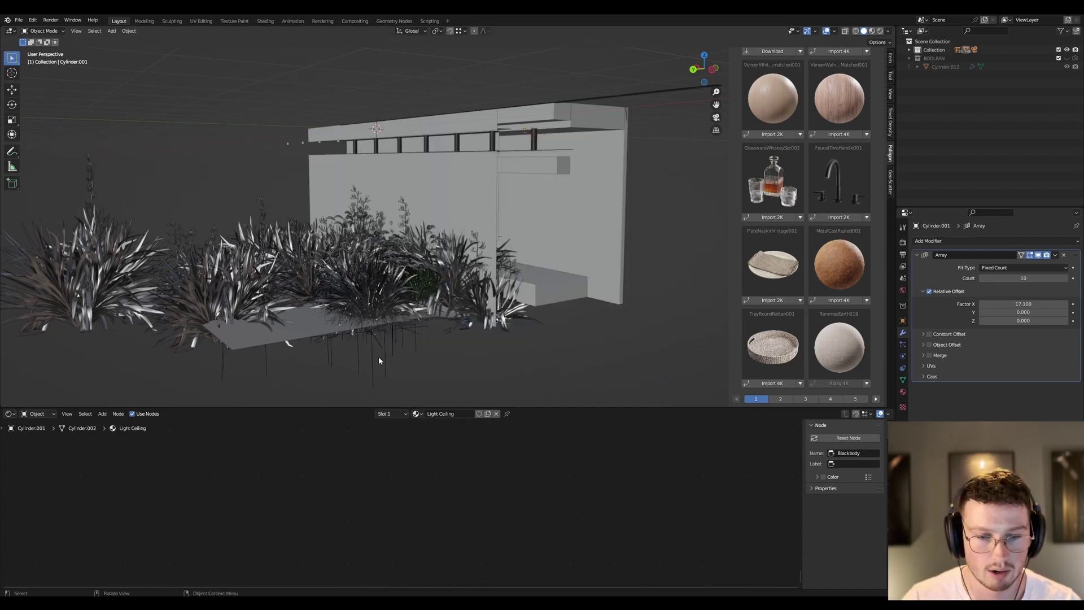
Switch the Shader Editor to the World shader, enlarge it and examine the kloetzle_blei_16k.hdr environment texture setup.
left_click(40, 417)
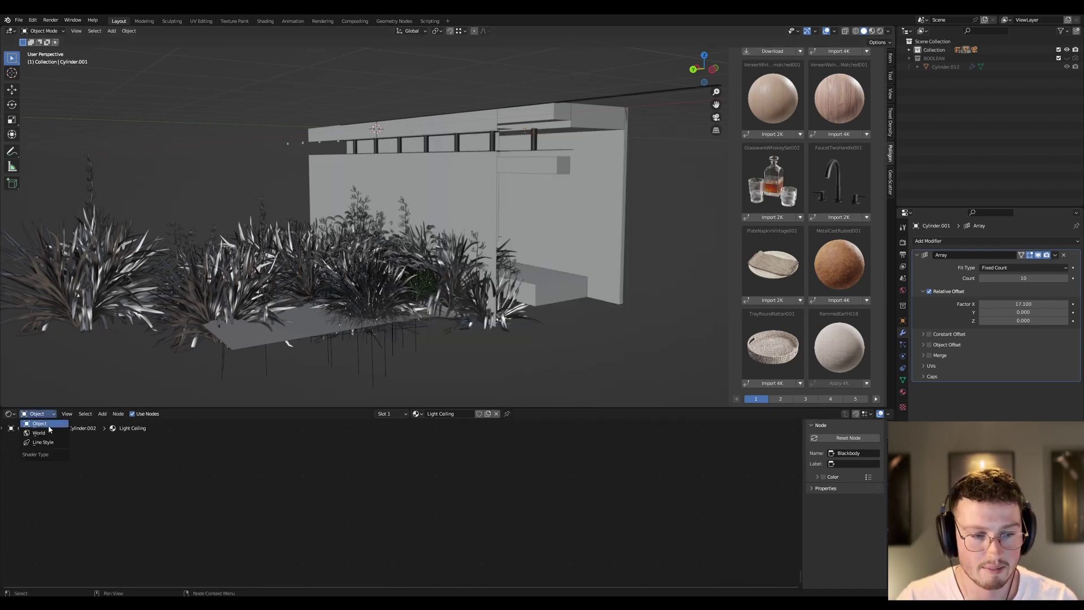
left_click(59, 435)
left_click_drag(367, 408, 367, 266)
middle_click_drag(336, 480, 605, 524)
scroll(256, 355, "up", 2)
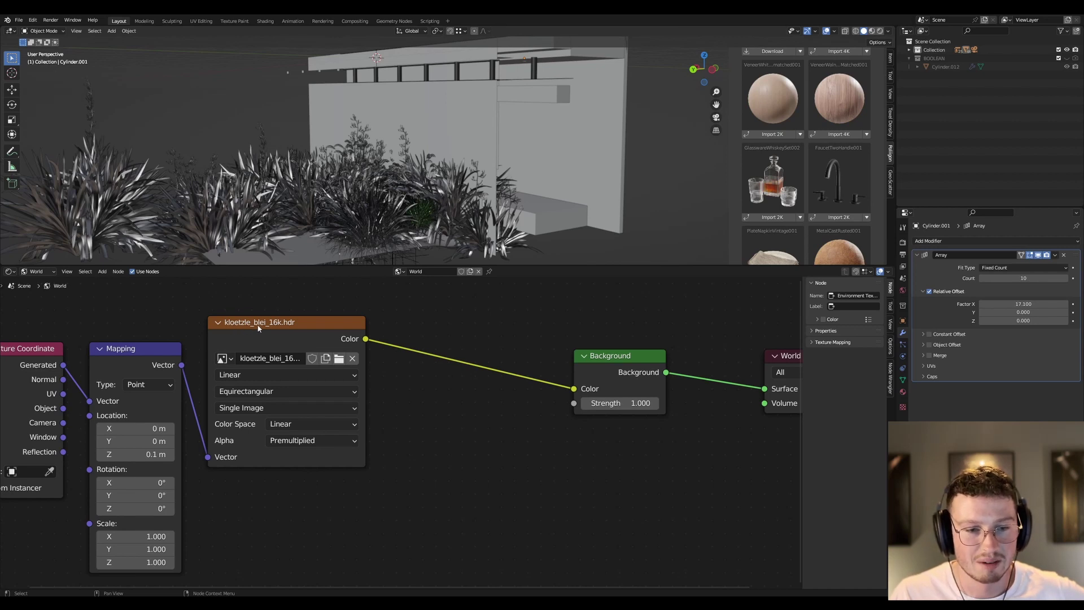
Look up the kloetzle_blei_16k.hdr image file and examine the full panorama in Photoshop.
left_click(339, 360)
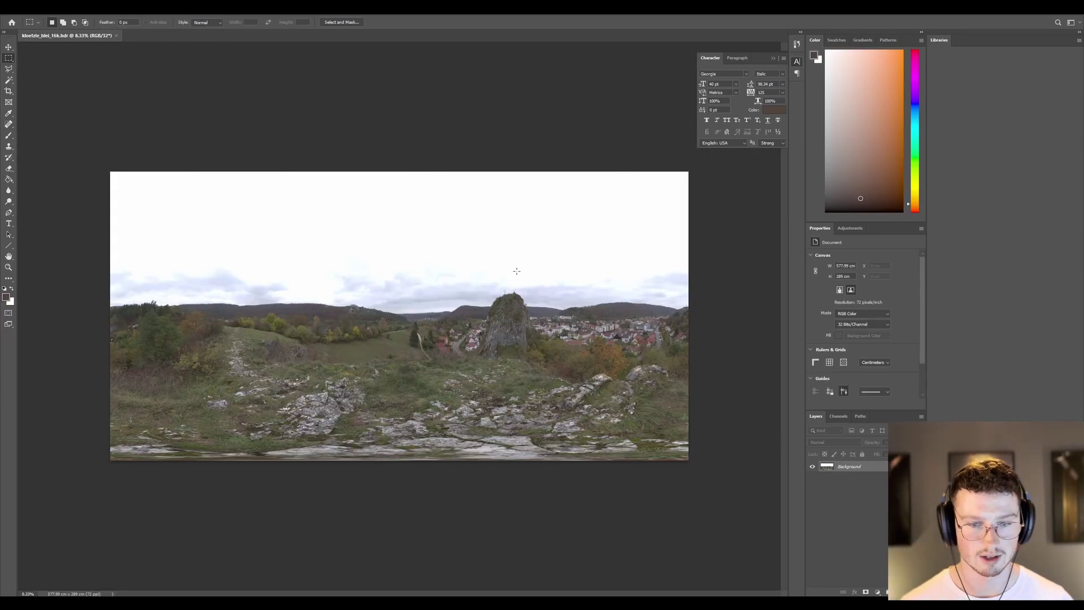
key("ctrl+0")
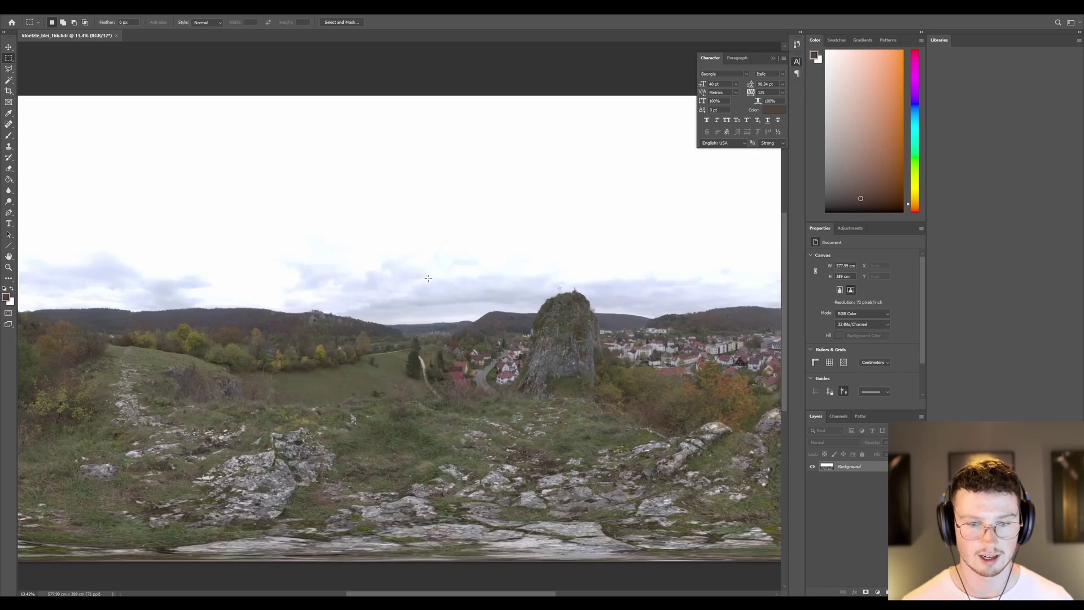
scroll(428, 278, "down", 2, "alt")
Add an Exposure adjustment layer above the HDR image and try changing its exposure.
left_click(878, 592)
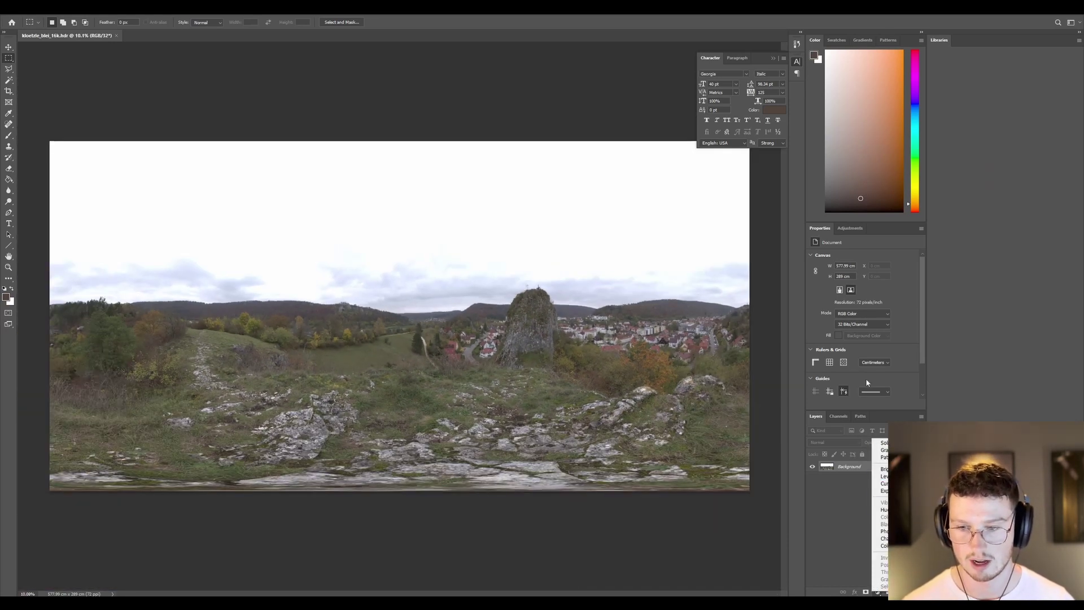
left_click(842, 226)
left_click(850, 227)
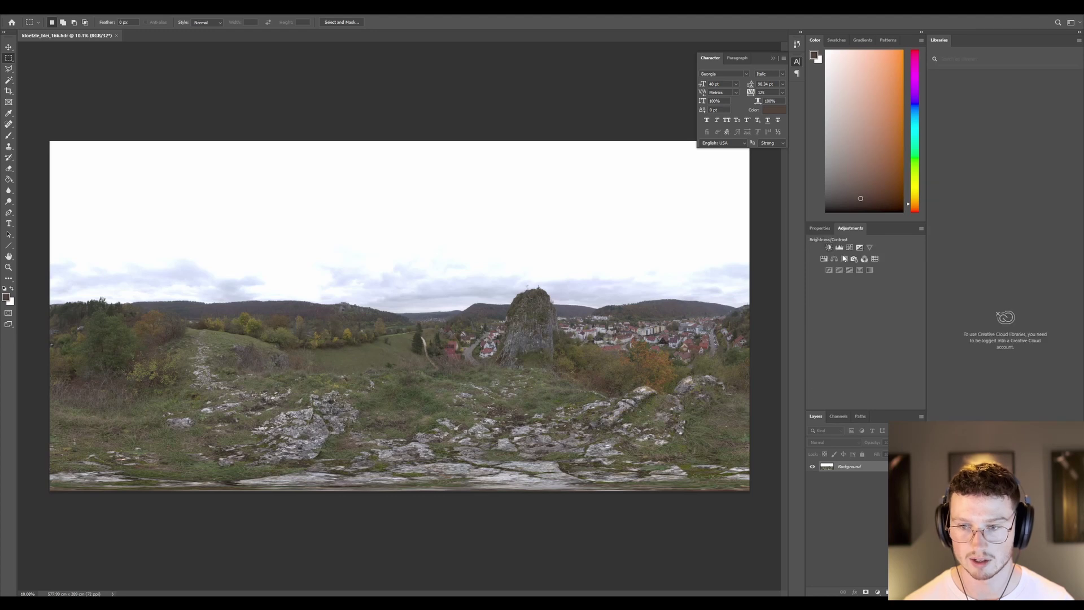
left_click(859, 248)
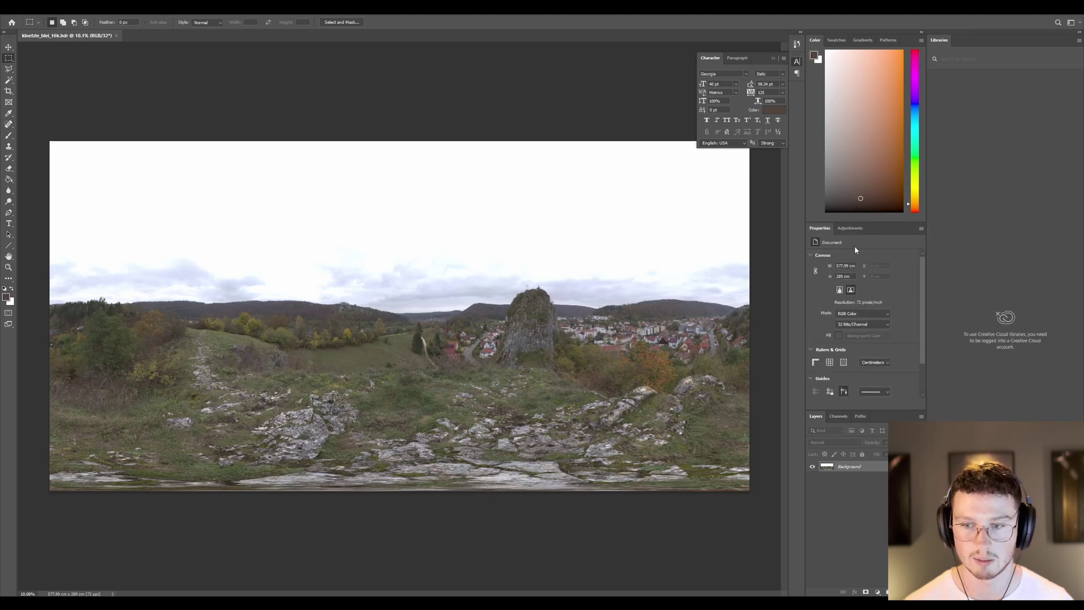
mouse_move(855, 278)
left_mouse_down()
mouse_move(843, 272)
mouse_move(892, 278)
mouse_move(823, 283)
mouse_move(889, 281)
mouse_move(824, 281)
mouse_move(863, 279)
left_mouse_up()
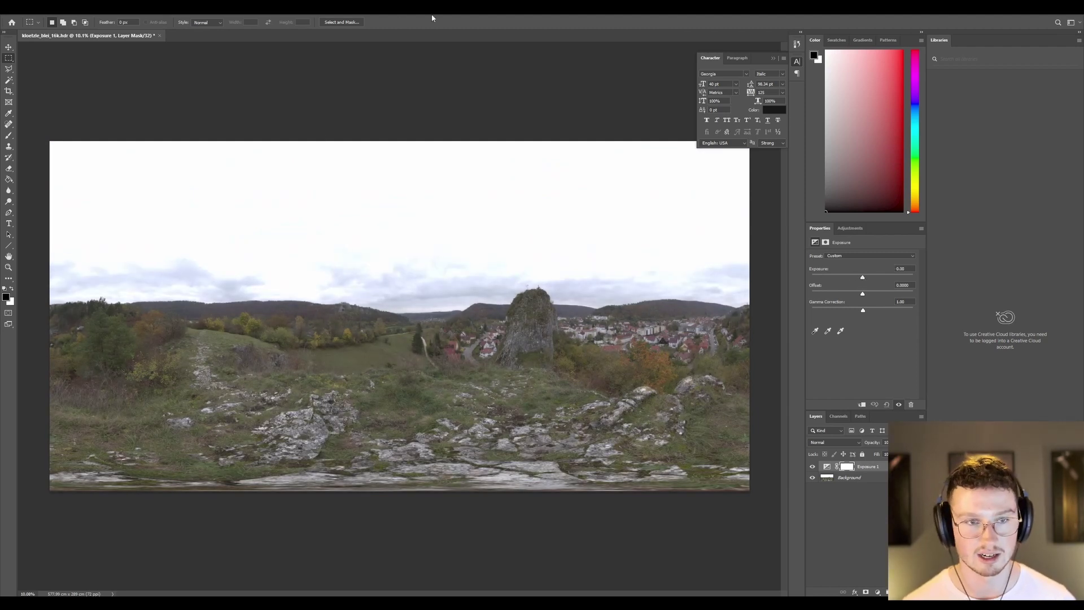
Close the HDR image without saving and open the recent file Brick Bunker 2.tif.
left_click(160, 35)
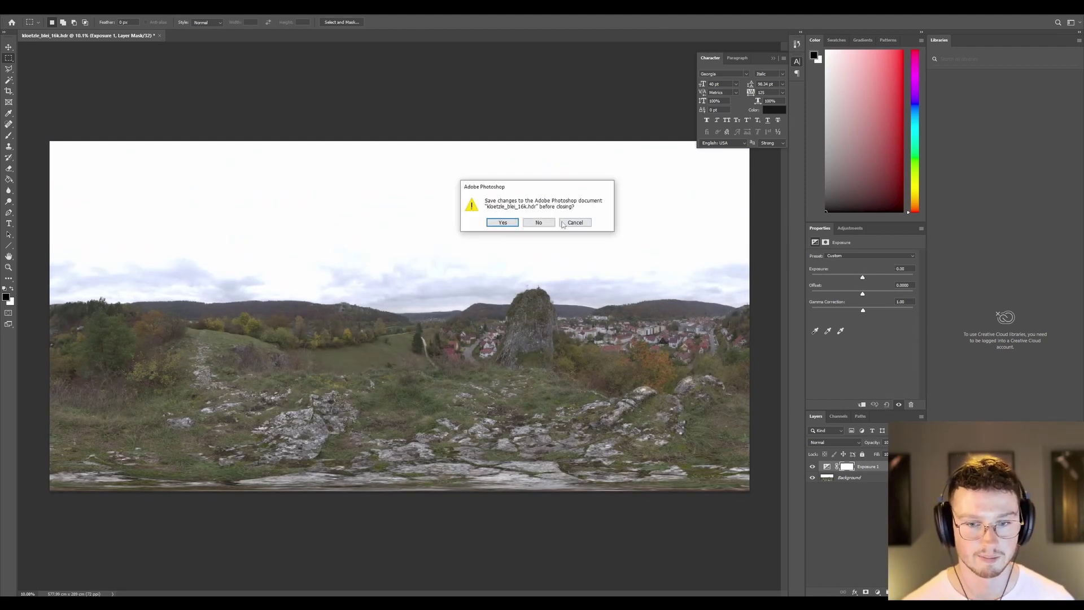
left_click(547, 220)
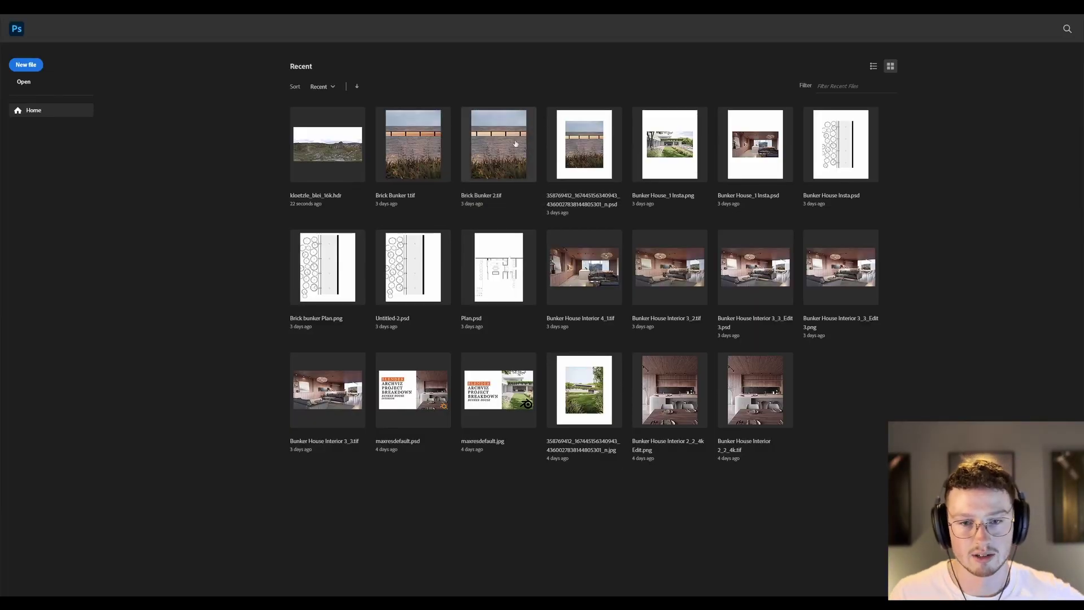
left_click(521, 154)
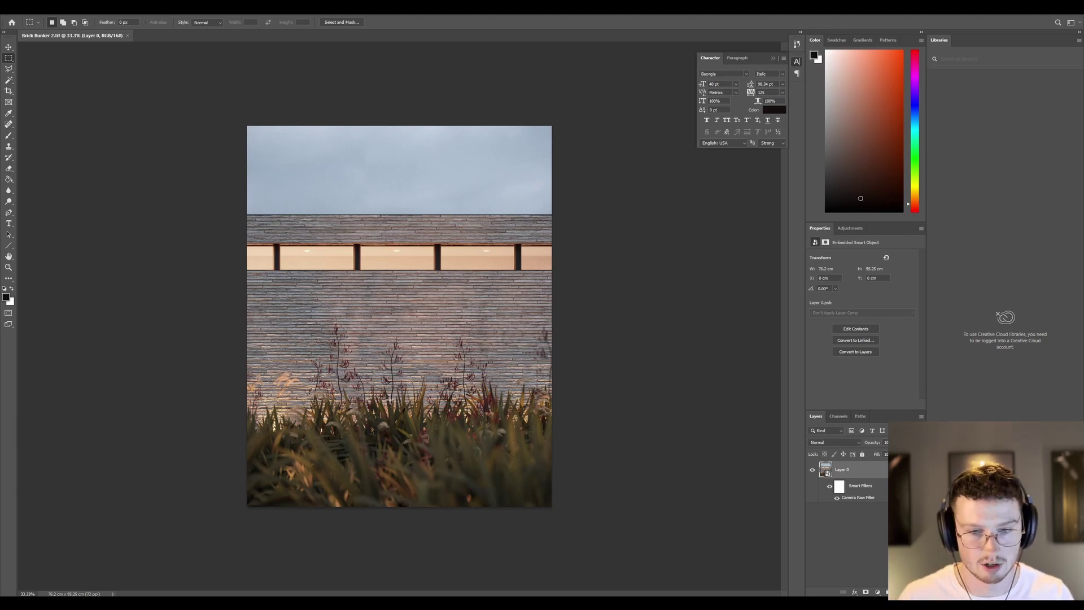
Toggle the Camera Raw Filter on Layer 0 to compare the original render with the edited one.
left_click(837, 499)
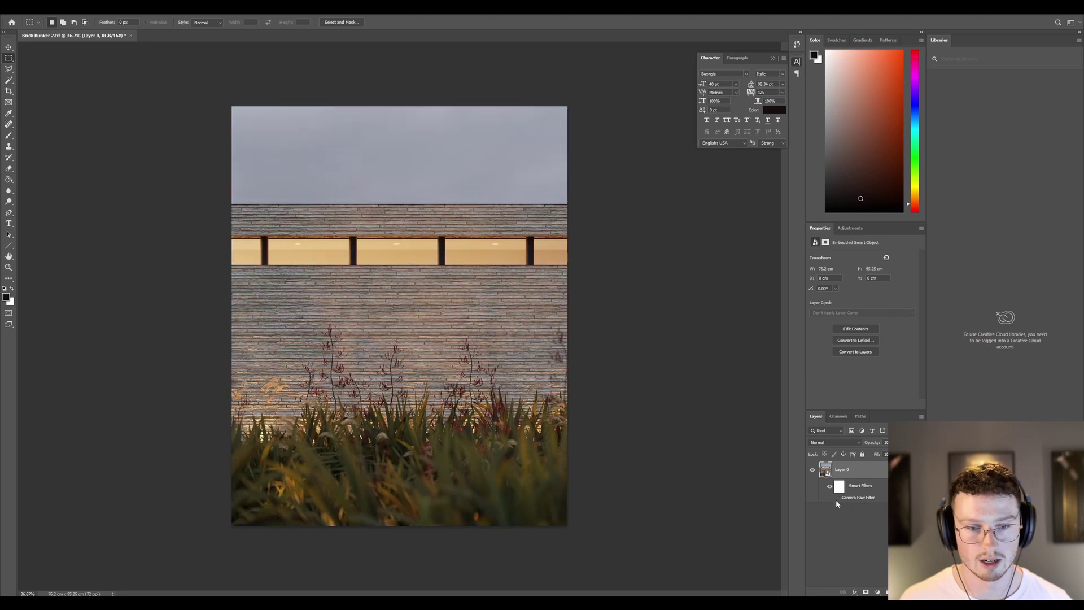
left_click(837, 498)
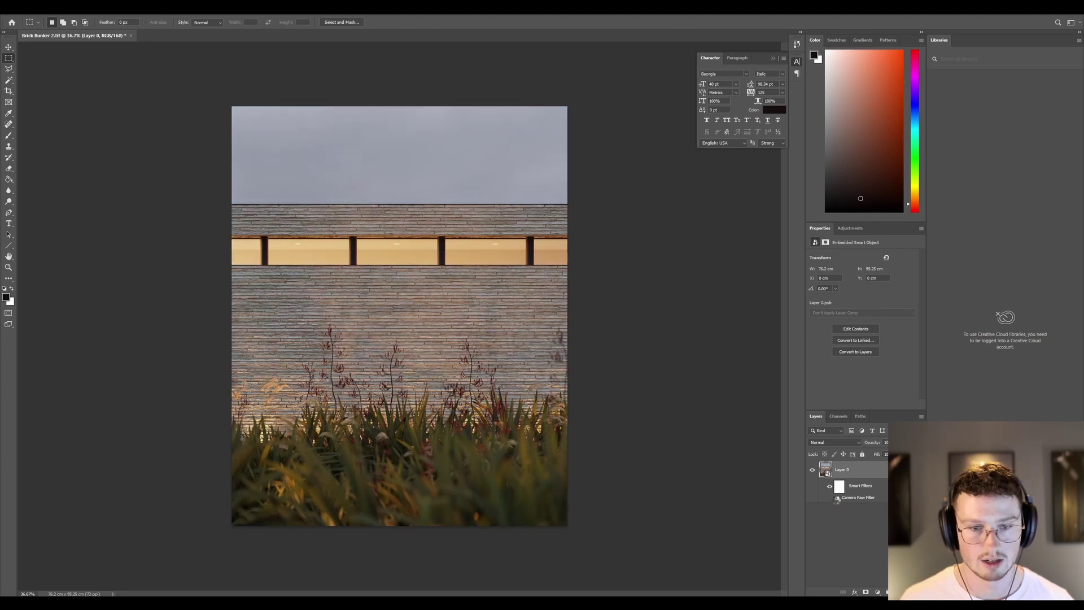
left_click(837, 499)
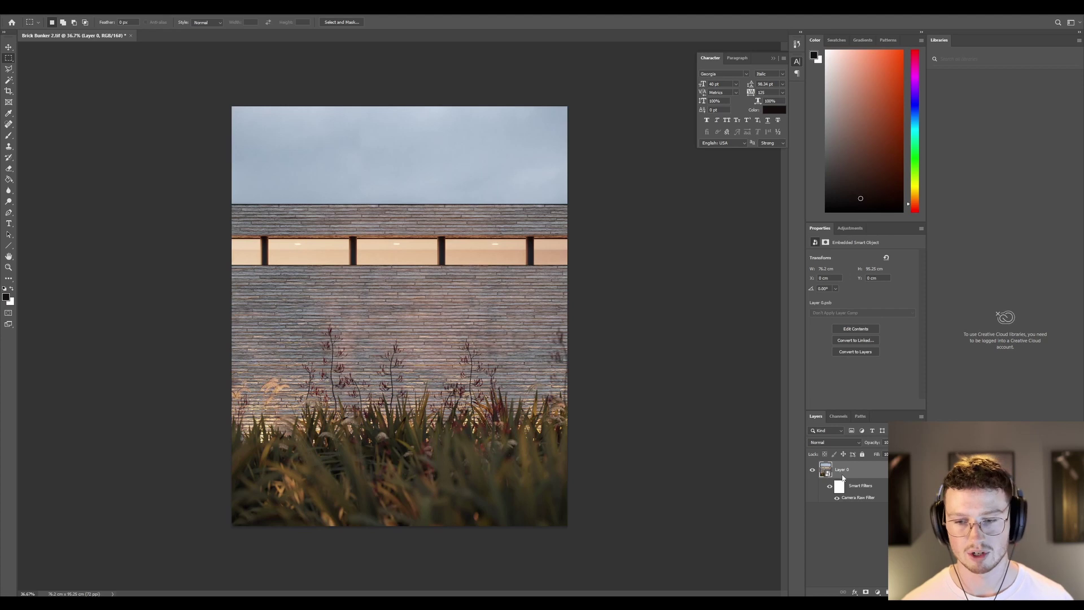
Open the Camera Raw Filter settings of Layer 0 and examine the Color Mixer's luminance and saturation values.
double_click(858, 497)
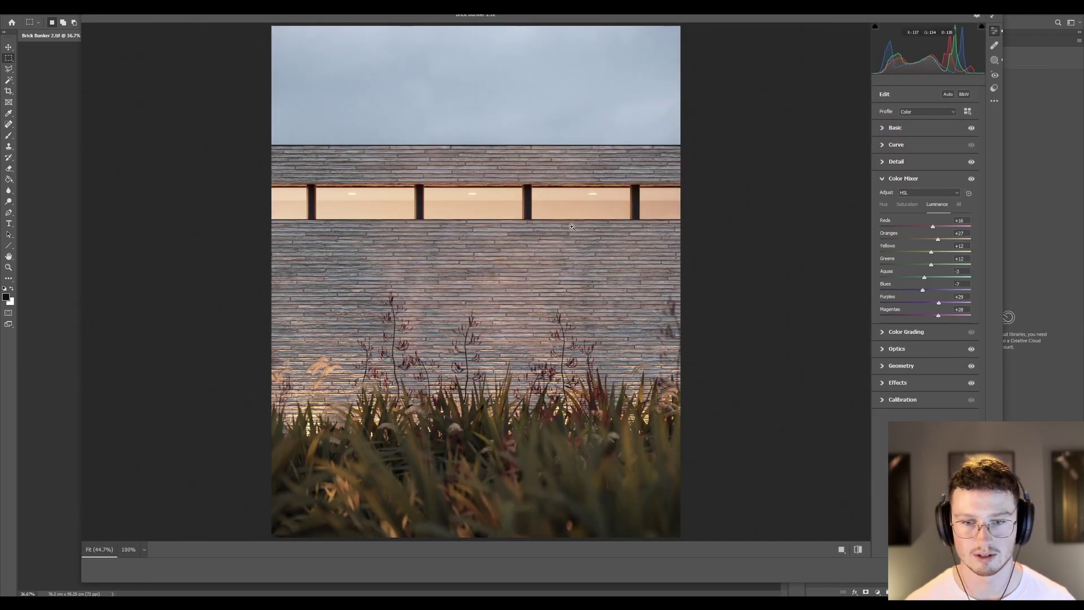
scroll(557, 230, "down", 2)
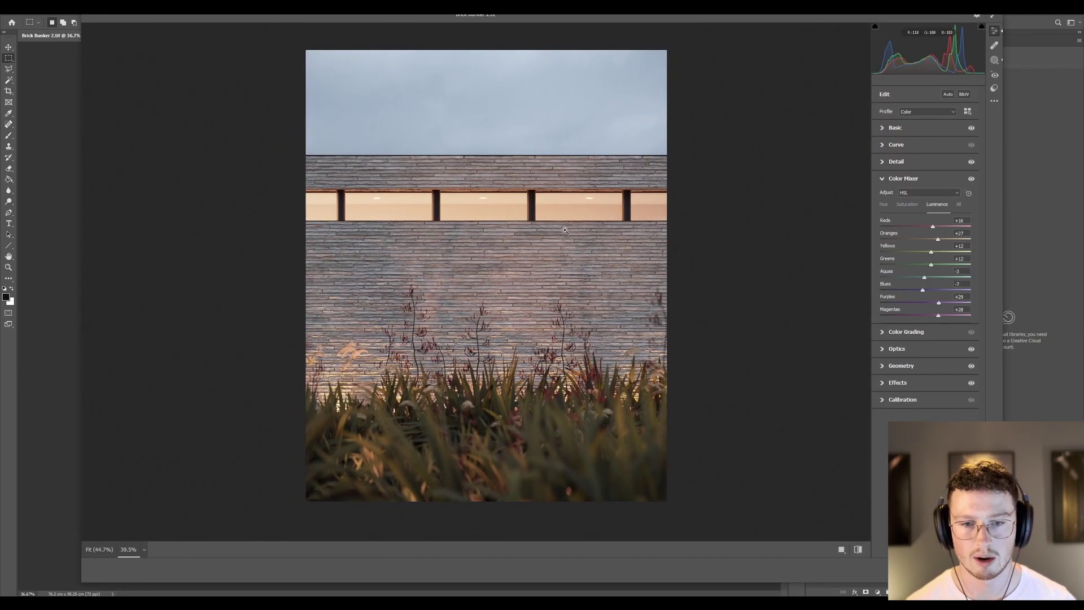
scroll(517, 226, "up", 1)
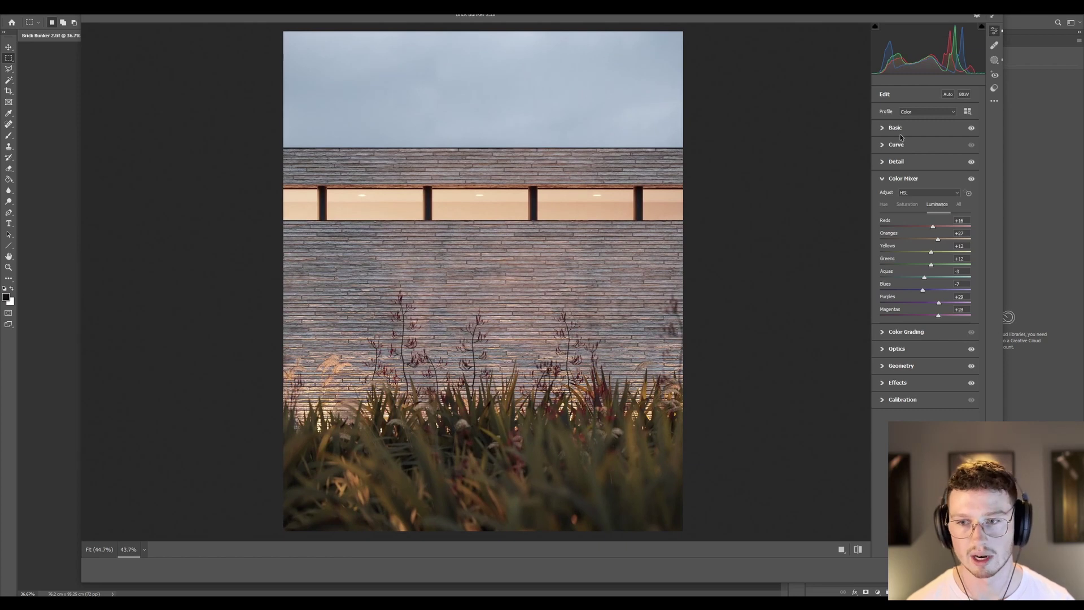
left_click(906, 205)
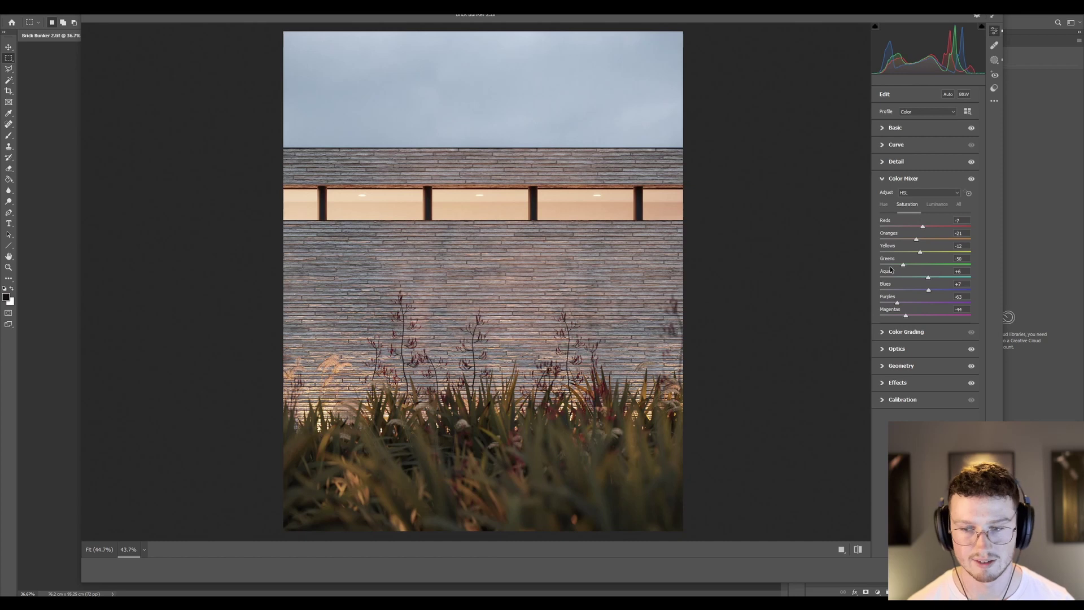
scroll(457, 297, "down", 3, "alt")
scroll(479, 298, "up", 3, "alt")
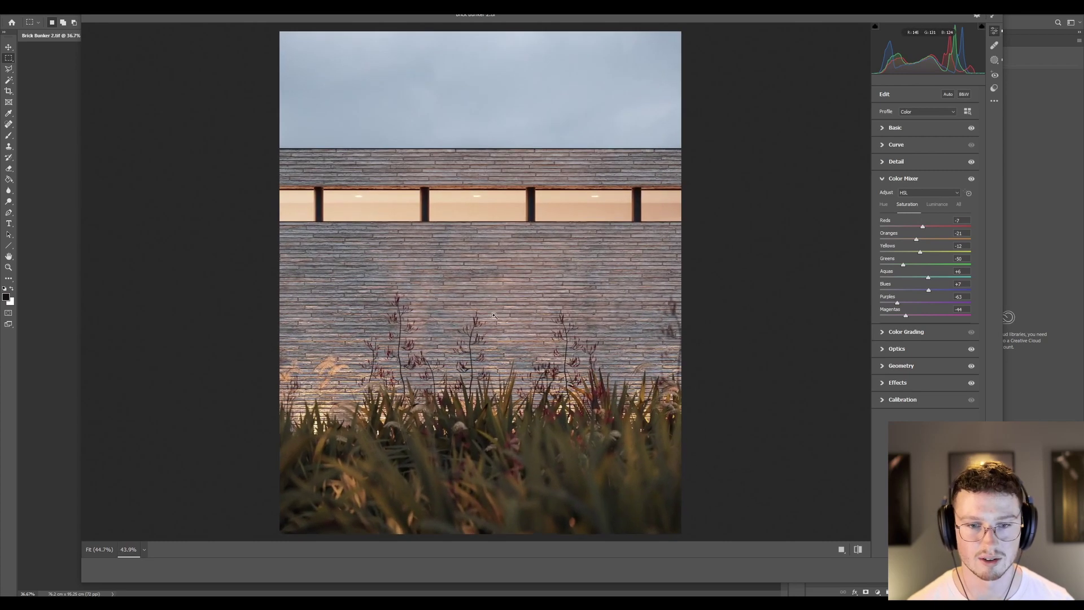
scroll(470, 248, "down", 1, "alt")
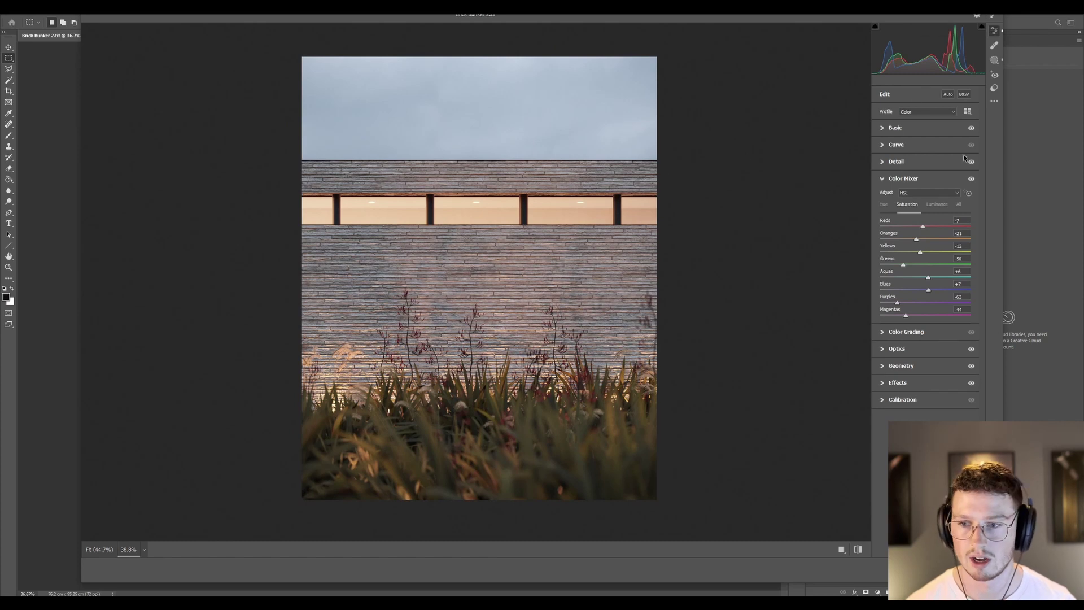
Show the Basic adjustments and toggle them repeatedly to compare the image with and without them.
left_click(885, 129)
left_click(971, 128)
left_click(972, 129)
left_click(972, 129)
left_click(971, 128)
left_click(971, 128)
left_click(972, 128)
left_click(972, 128)
left_click(972, 128)
left_click(972, 128)
left_click(972, 129)
left_click(972, 128)
left_click(971, 128)
left_click(971, 129)
left_click(971, 128)
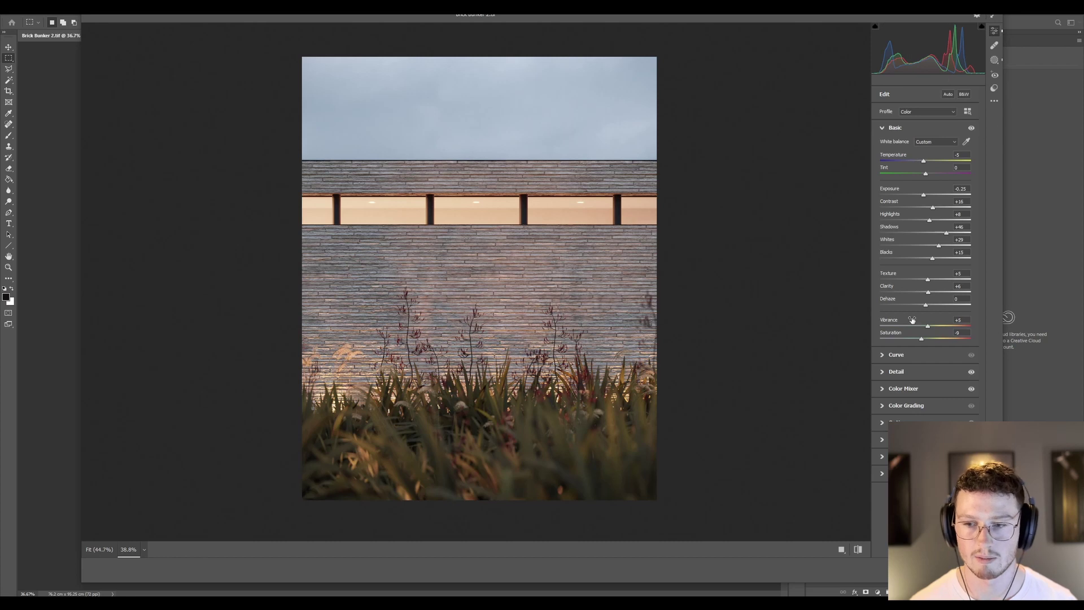
Show the Curve and Detail settings in turn and return to the Color Mixer saturation values.
left_click(881, 355)
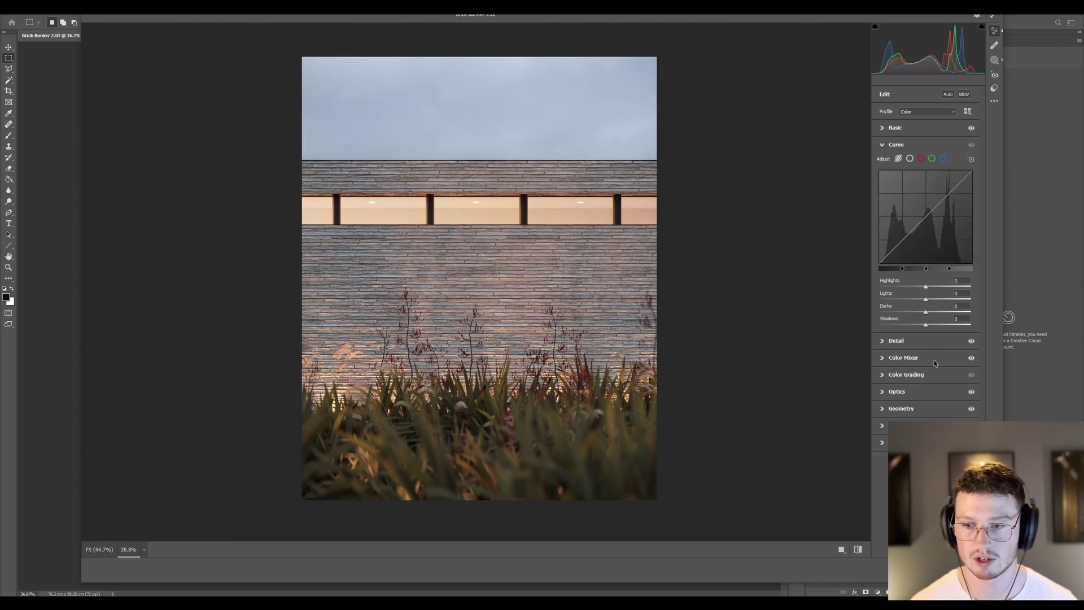
left_click(897, 341)
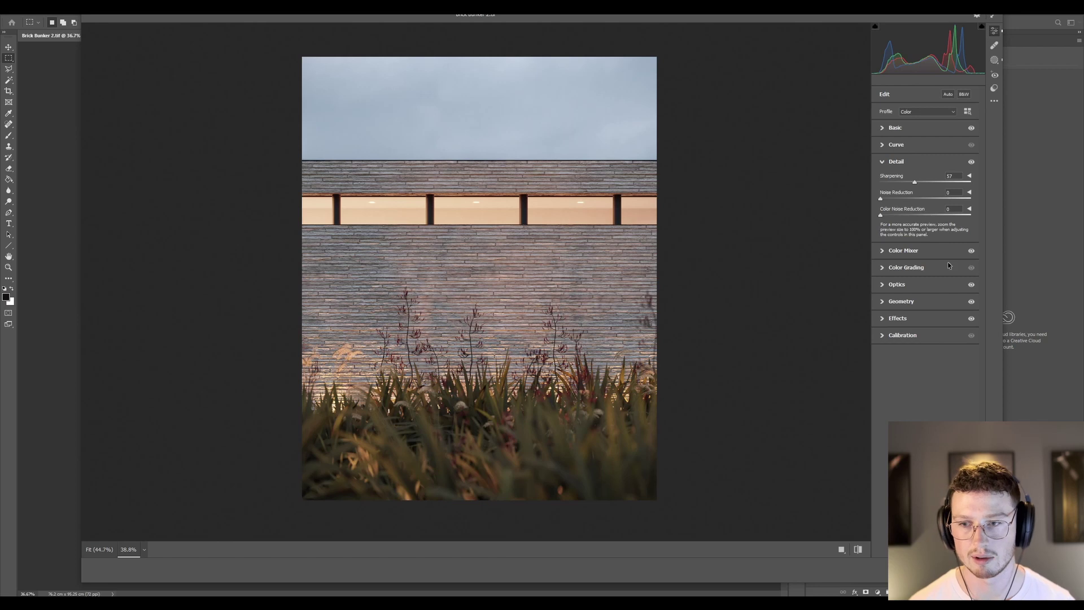
left_click(916, 253)
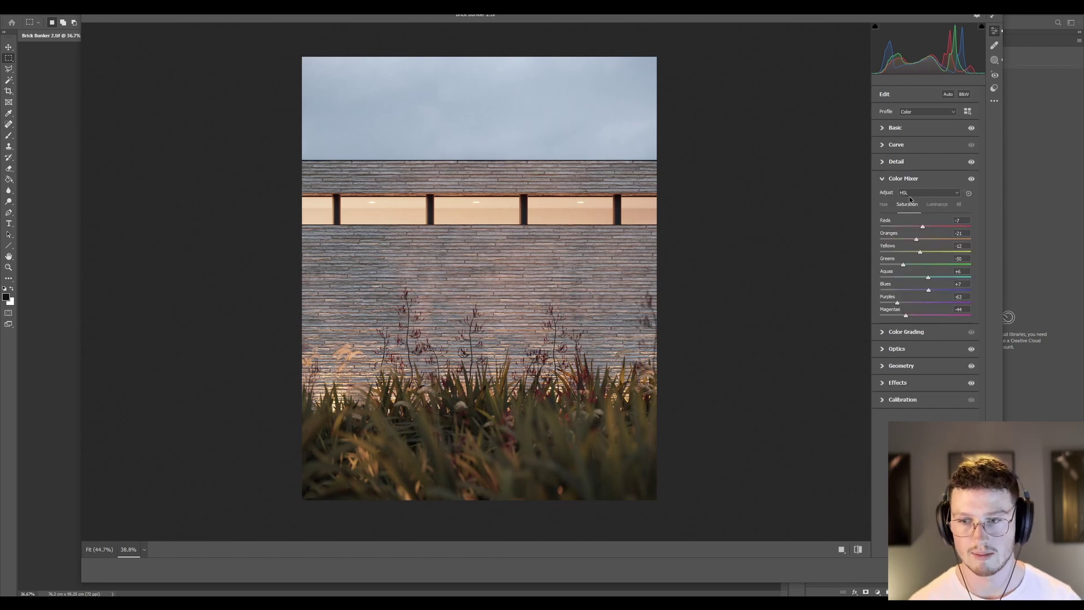
Toggle the Color Mixer adjustments repeatedly to compare their effect on the sky, window strip, bricks and plants.
left_click(973, 179)
left_click(972, 180)
left_click(973, 180)
left_click(973, 180)
left_click(972, 180)
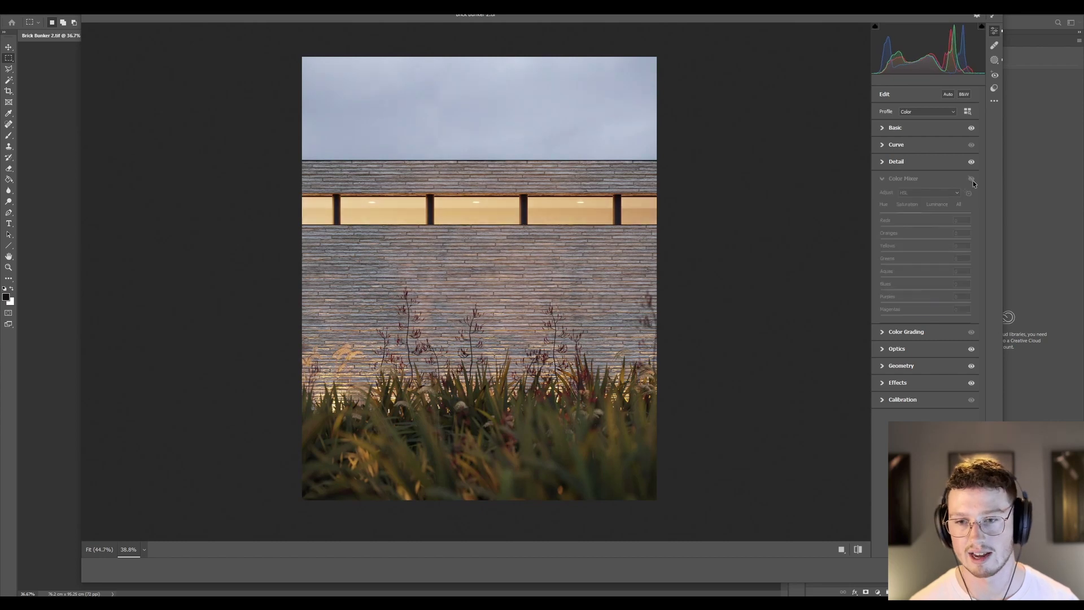
left_click(973, 180)
left_click(973, 180)
left_click(973, 180)
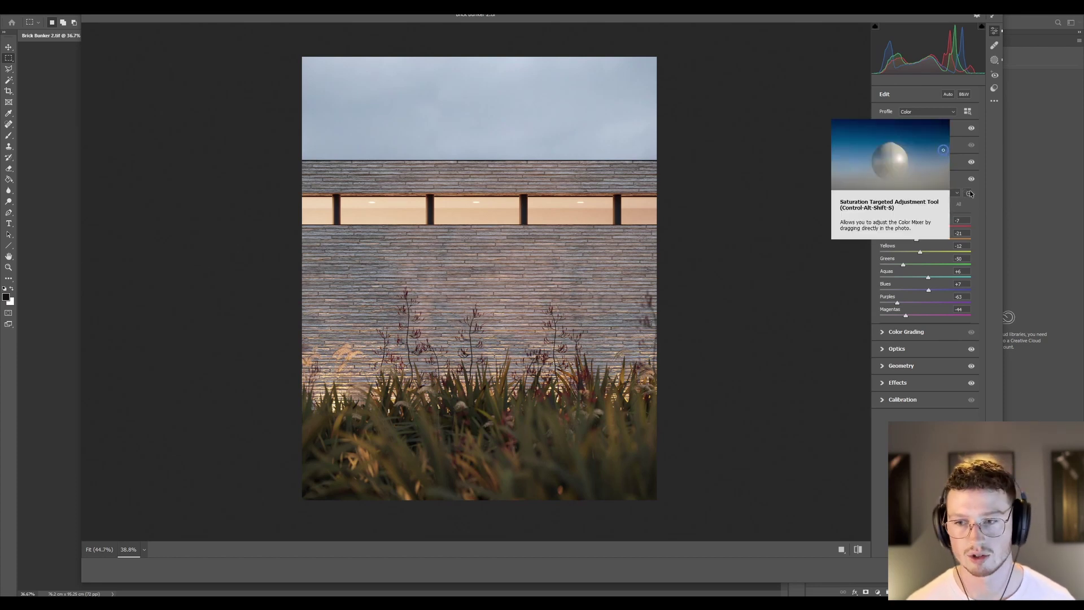
left_click(971, 180)
left_click(972, 179)
left_click(972, 179)
left_click(972, 180)
left_click(971, 180)
left_click(971, 180)
left_click(972, 180)
left_click(971, 179)
left_click(972, 179)
left_click(971, 179)
left_click(971, 180)
left_click(971, 179)
left_click(972, 180)
left_click(972, 179)
left_click(971, 179)
left_click(972, 180)
left_click(971, 180)
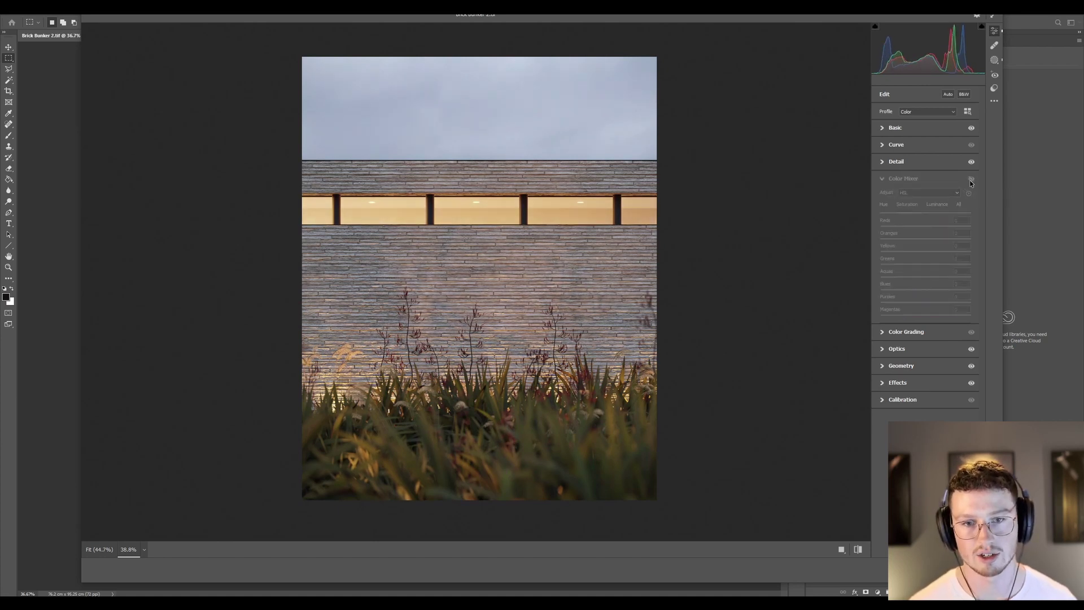
left_click(972, 180)
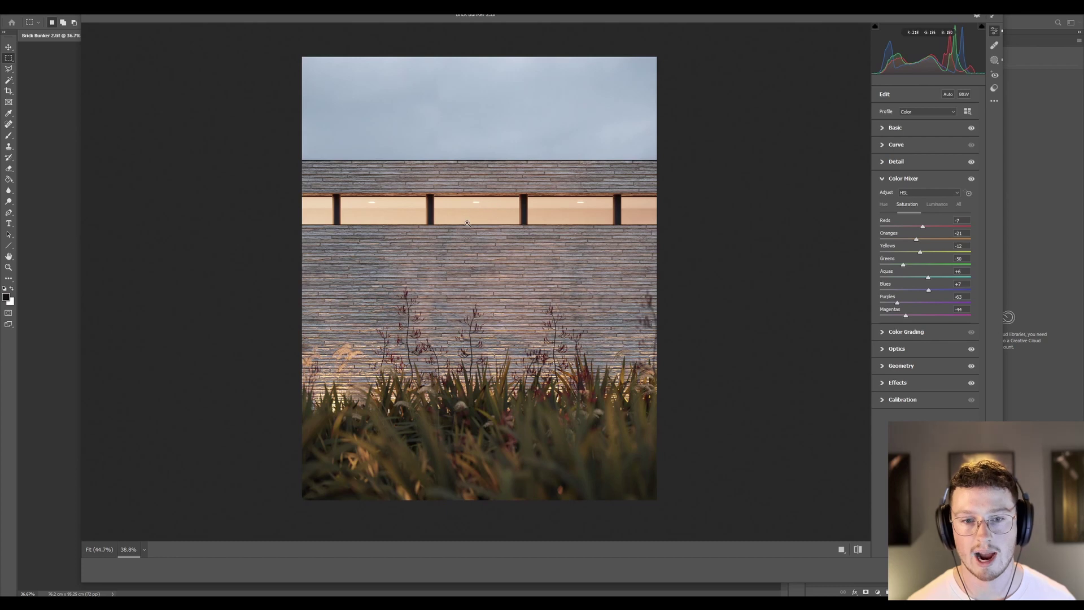
left_click(971, 179)
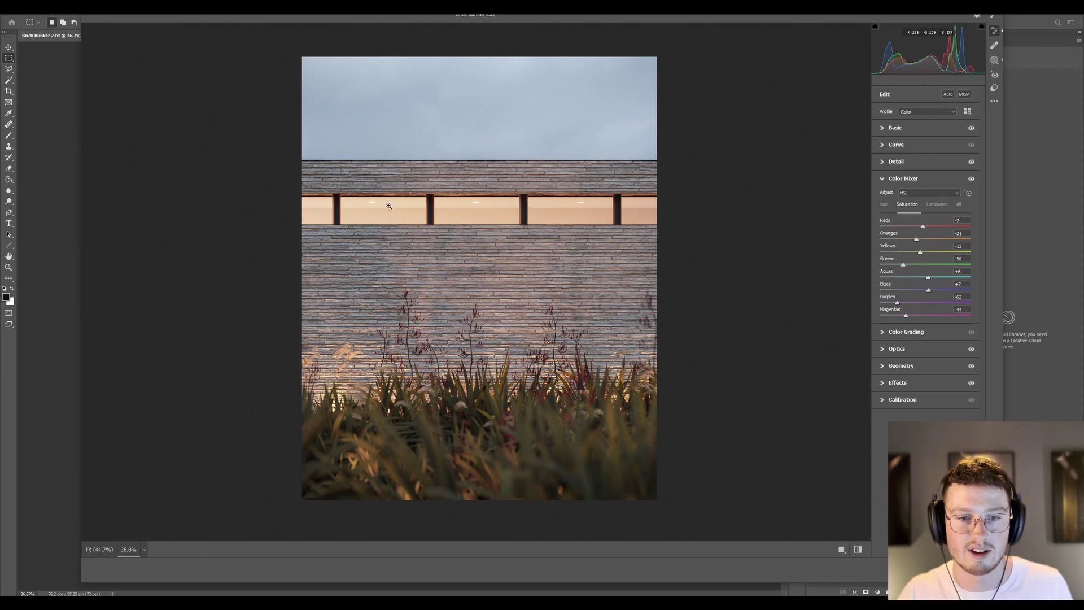
Examine the brick wall, window strip and plants of the edited render at several magnifications.
left_click_drag(450, 356, 573, 344)
left_click_drag(644, 295, 497, 279)
left_click_drag(333, 386, 373, 342)
left_click_drag(446, 317, 517, 311)
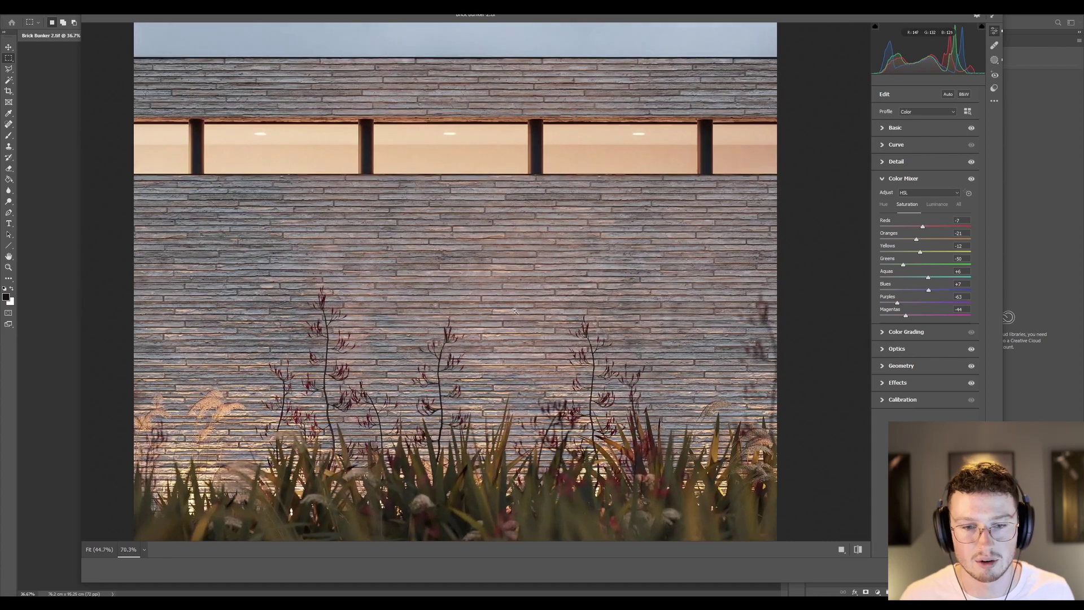
left_click_drag(444, 367, 477, 390)
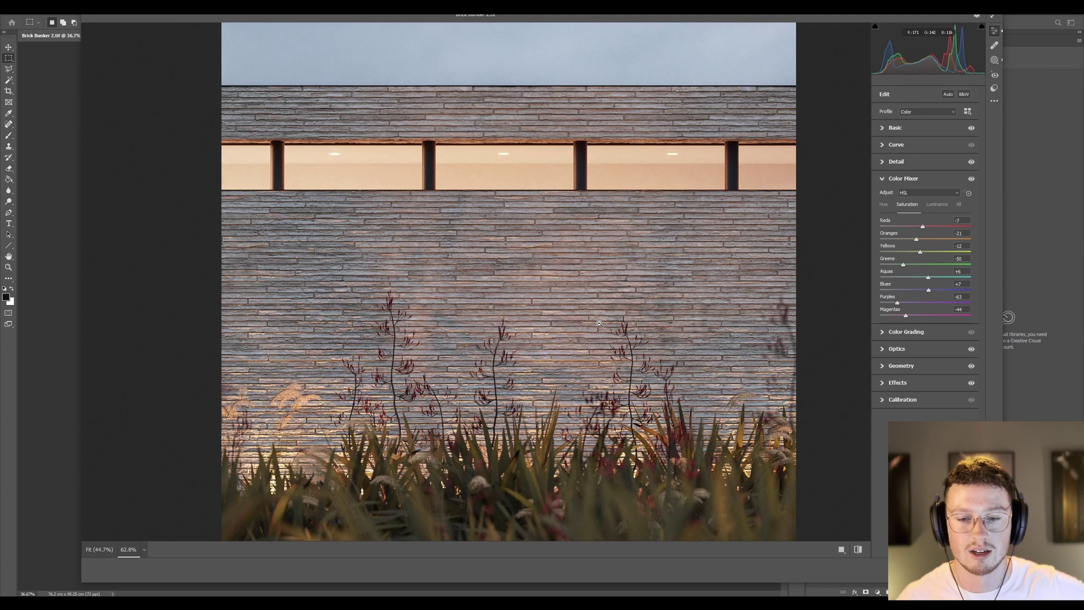
left_click_drag(548, 287, 480, 258)
left_click_drag(536, 331, 622, 349)
left_click_drag(547, 318, 512, 304)
left_click_drag(608, 244, 511, 333)
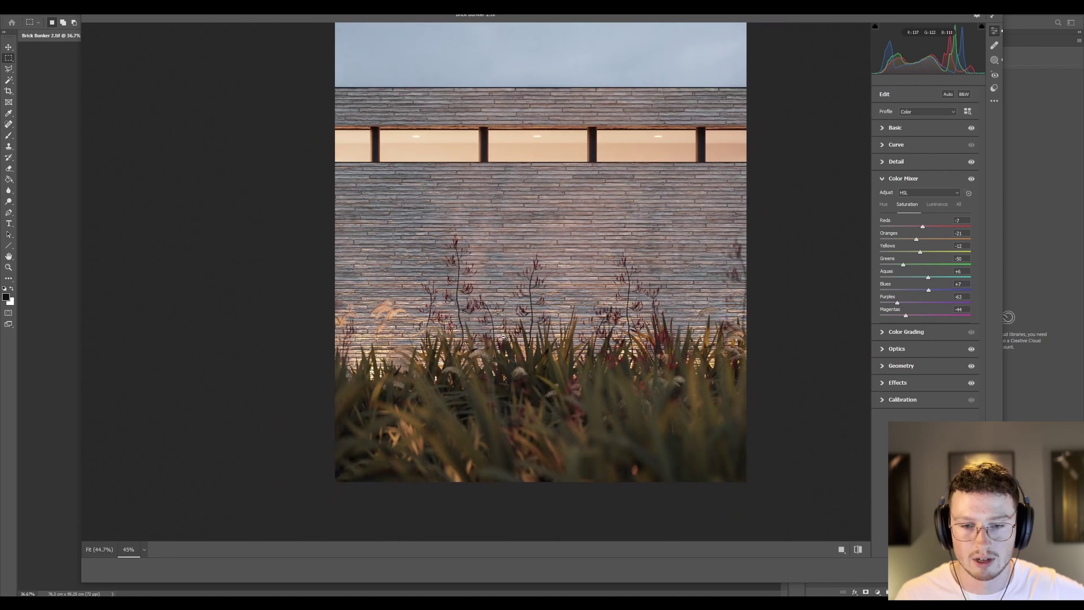
left_click_drag(598, 215, 639, 224)
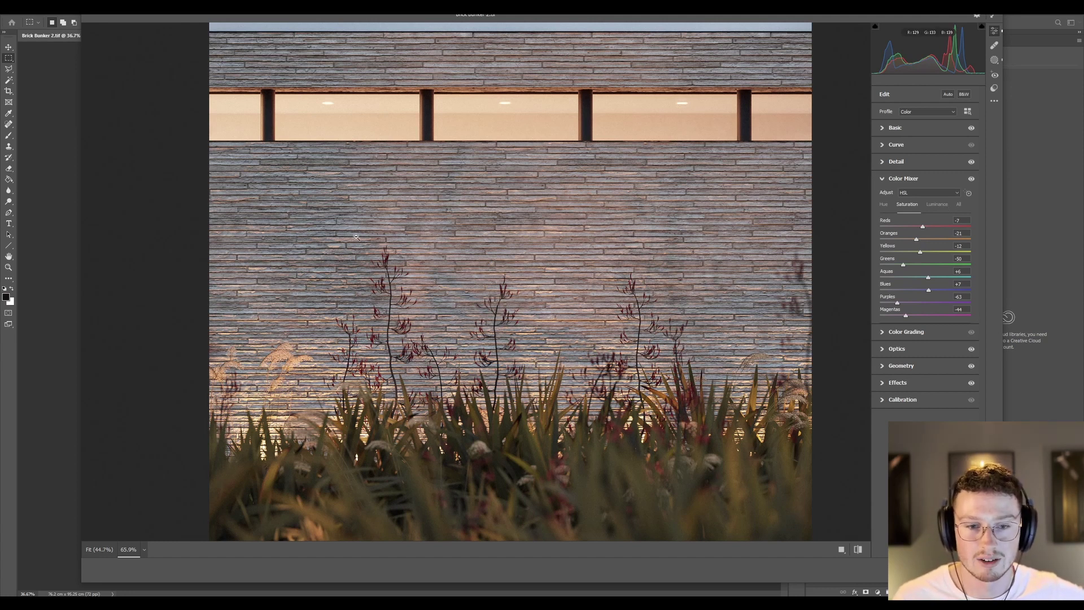
Examine the roof edge against the sky and the window strip's borders up close, and compare them with the whole image.
scroll(630, 420, "down", 3, "alt")
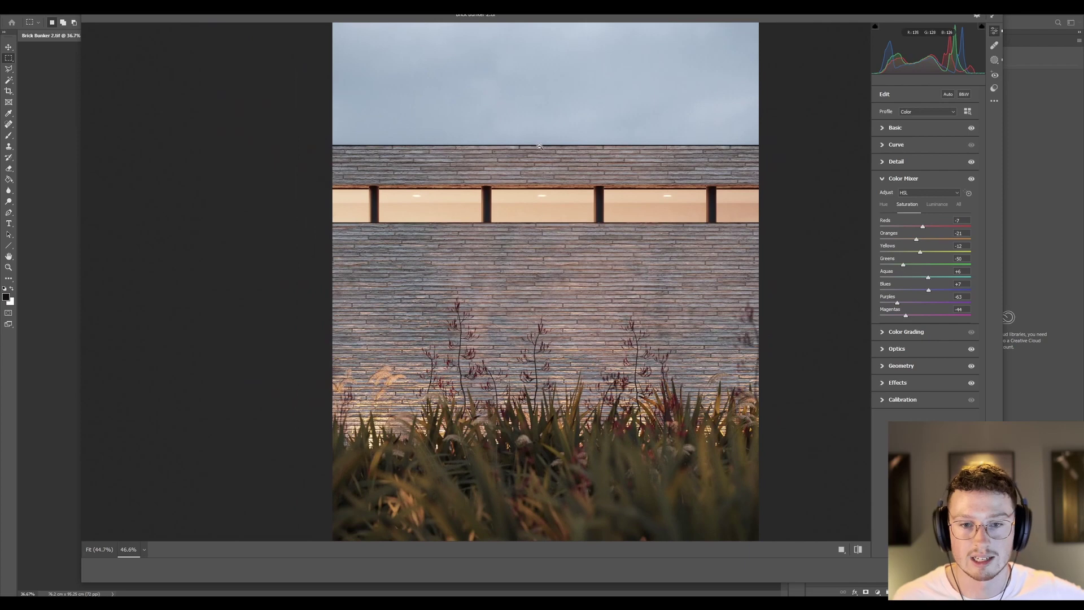
scroll(600, 148, "up", 5)
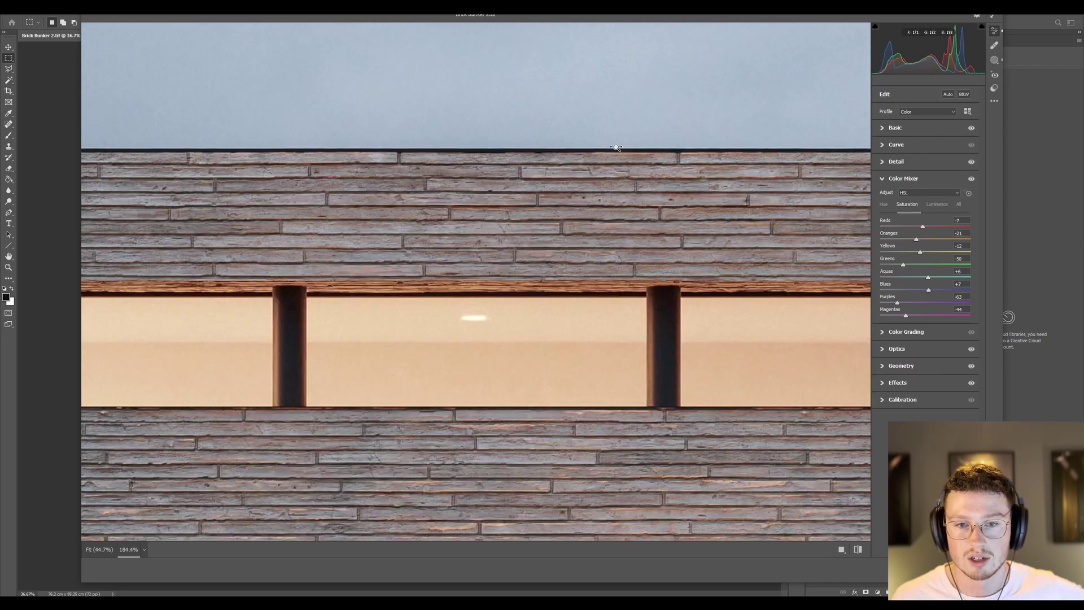
scroll(556, 343, "down", 2)
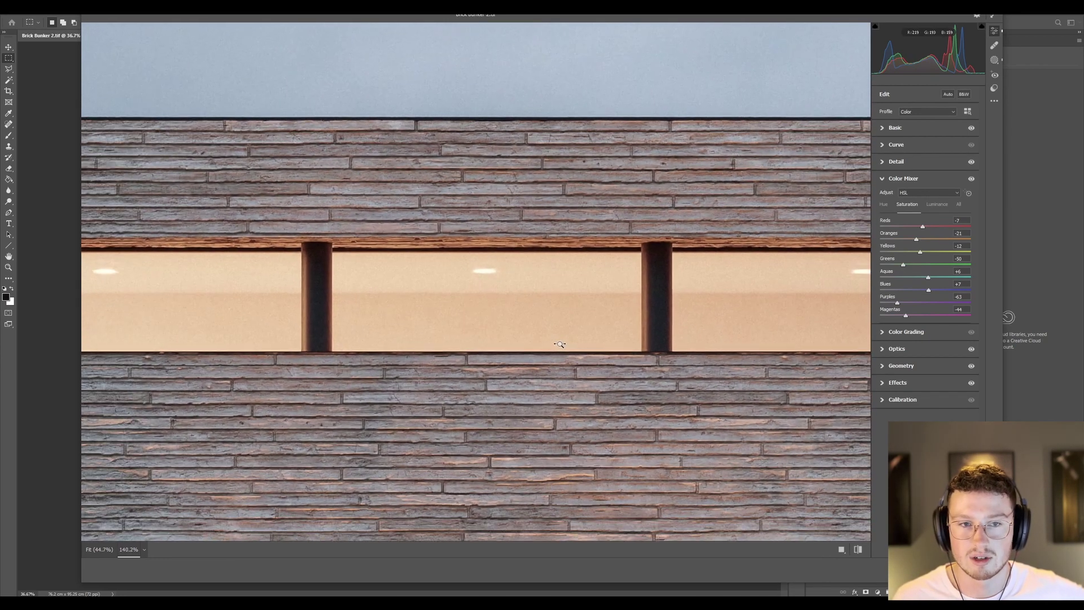
scroll(519, 120, "up", 1)
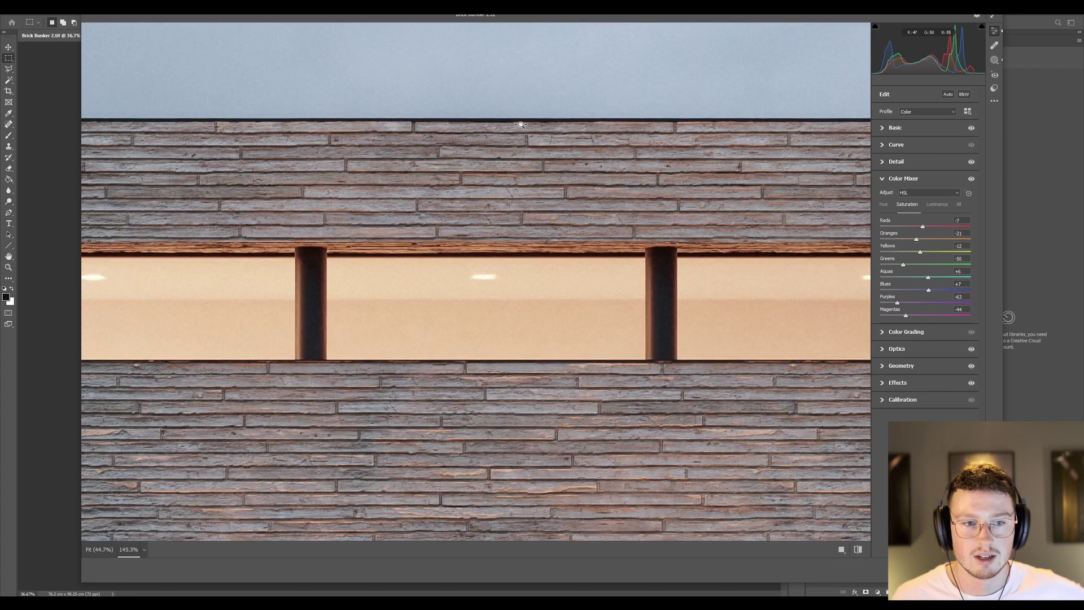
scroll(386, 370, "up", 3)
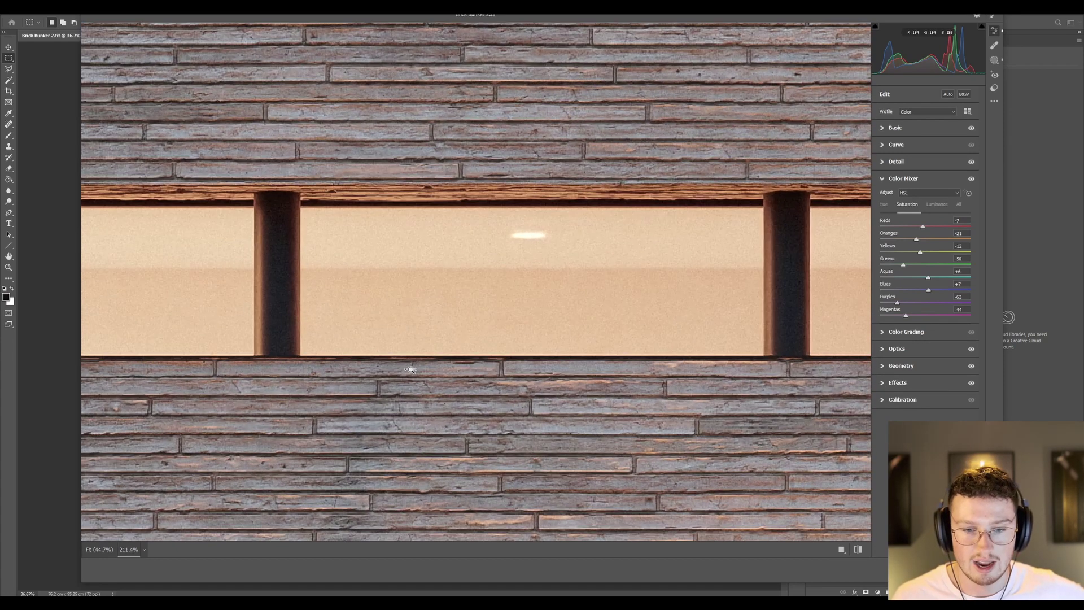
scroll(605, 339, "down", 3)
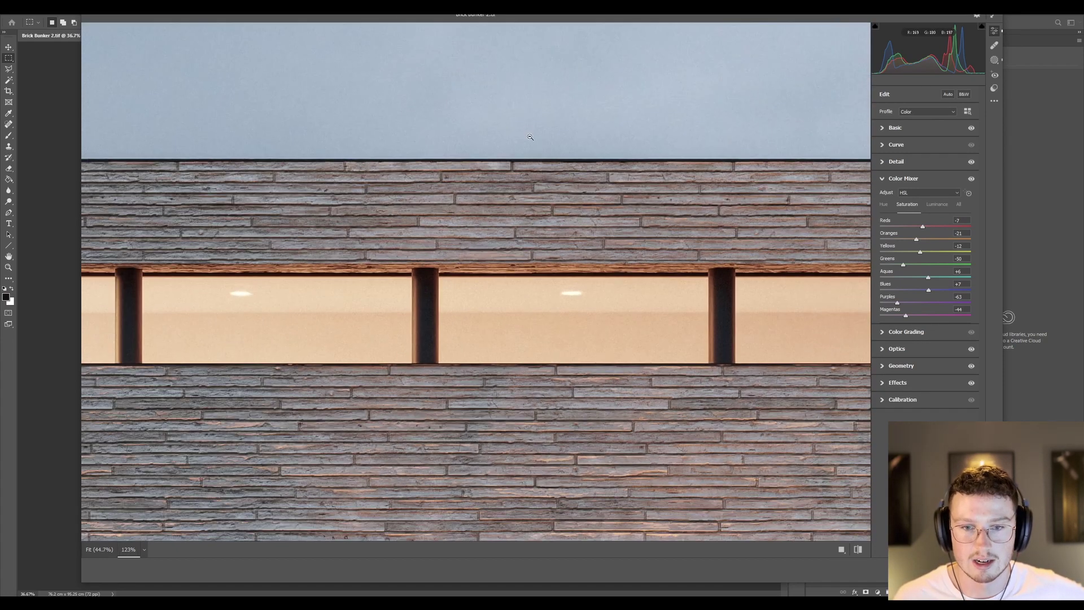
scroll(580, 165, "down", 3)
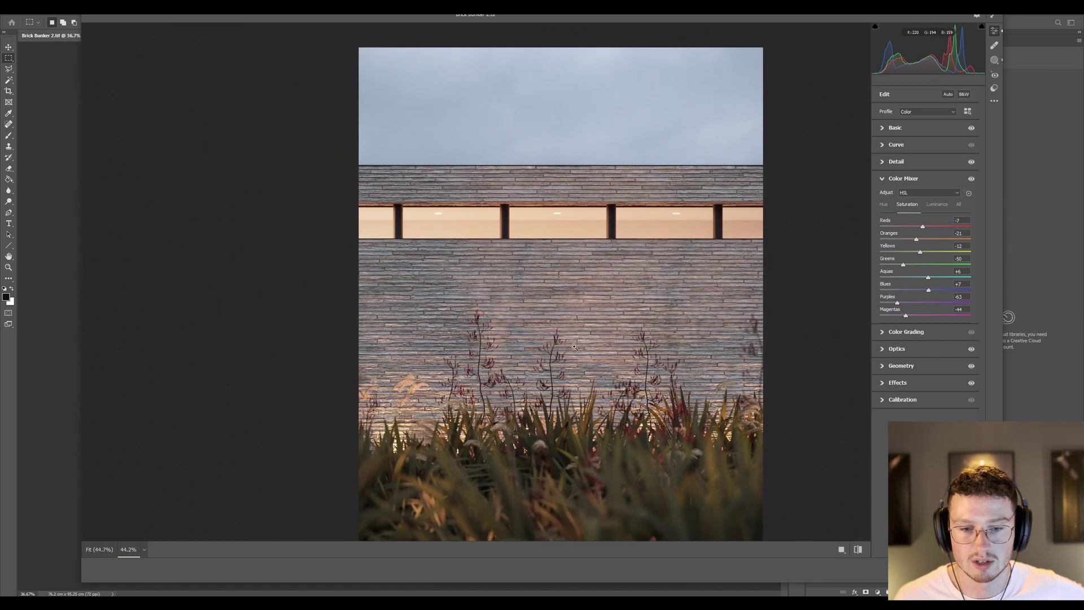
scroll(775, 223, "up", 1)
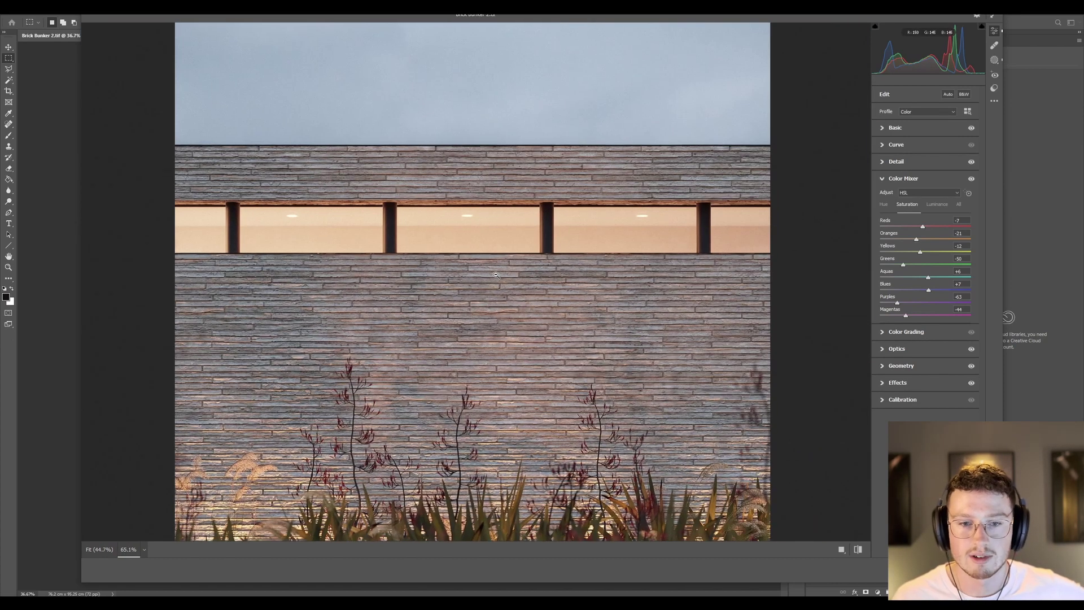
scroll(426, 140, "down", 3)
scroll(478, 179, "up", 2)
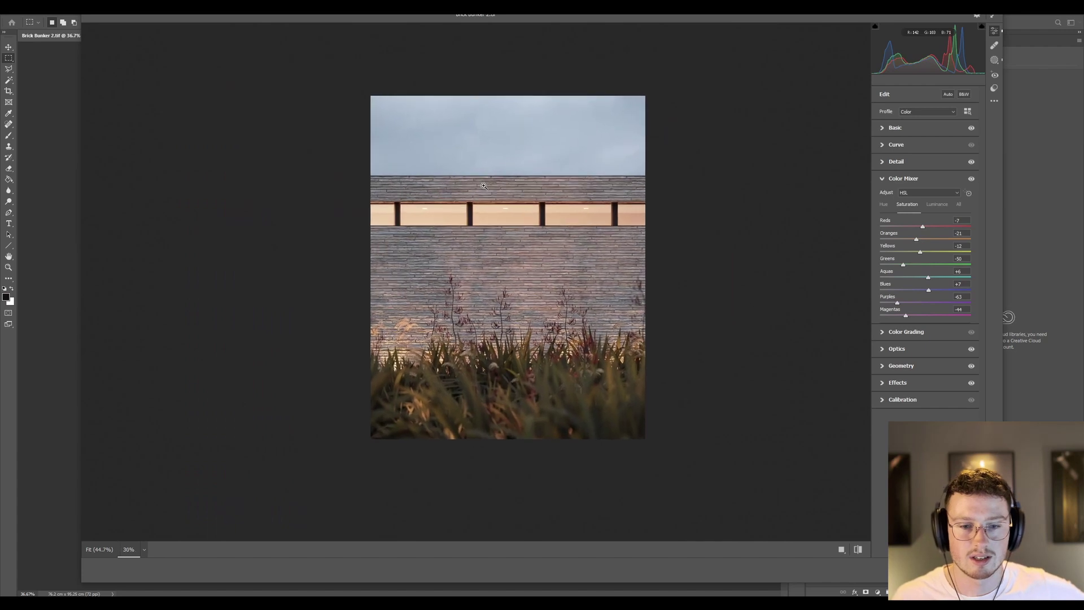
scroll(520, 314, "down", 2)
scroll(492, 221, "up", 2)
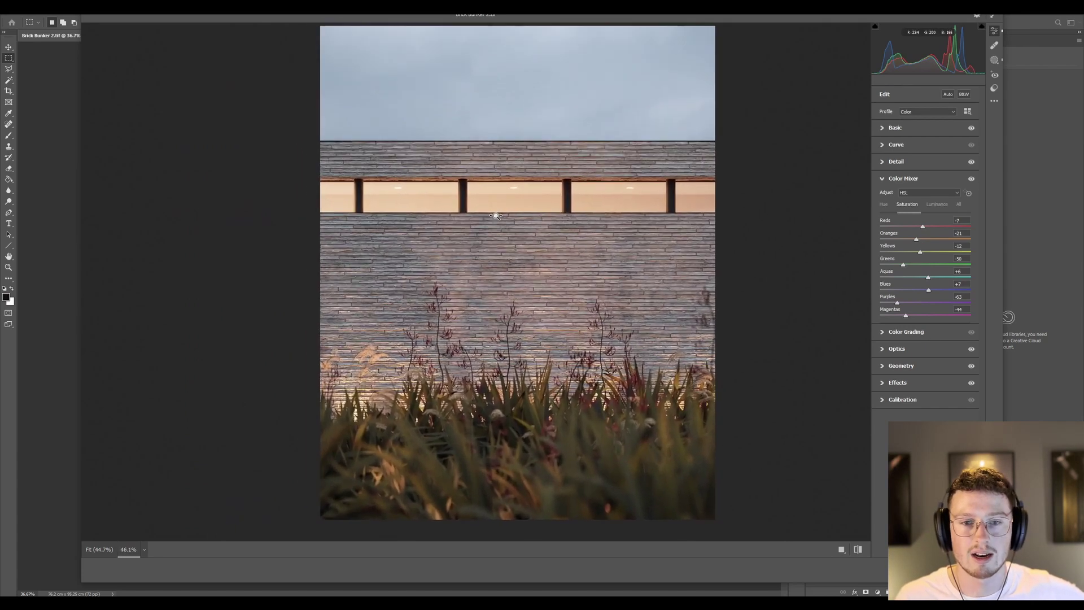
scroll(512, 250, "down", 1)
scroll(512, 249, "down", 1)
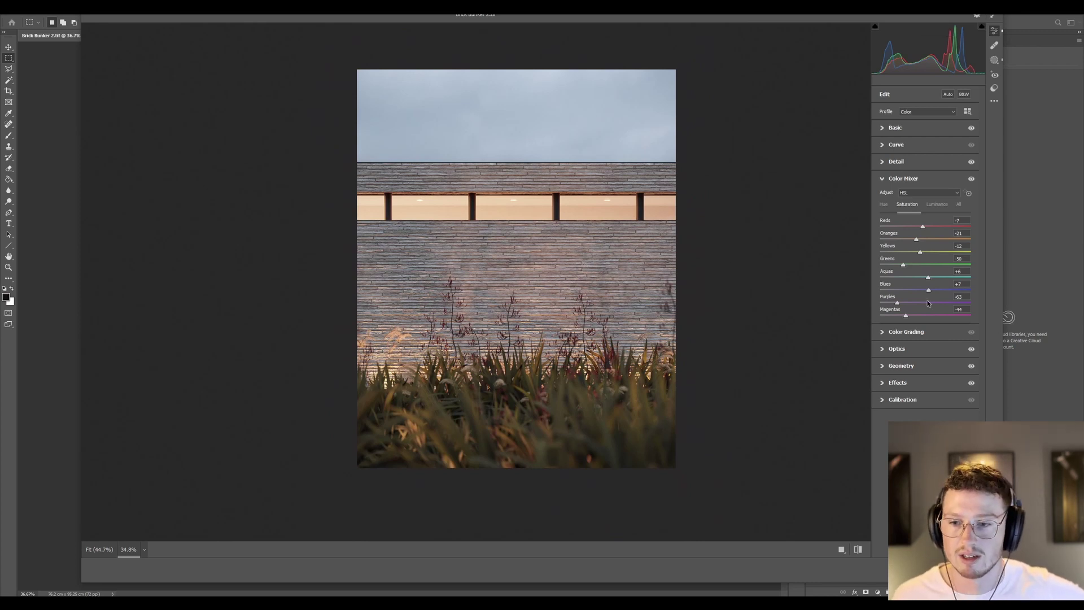
Show the Color Mixer's Hue values and examine them against the full image.
left_click(901, 332)
left_click(972, 179)
left_click(903, 178)
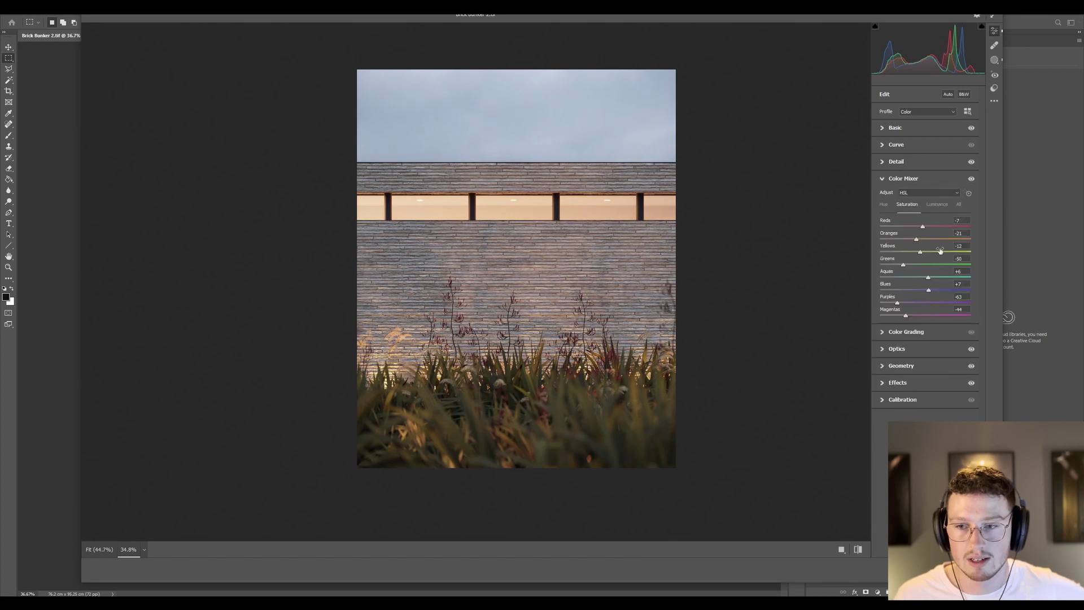
left_click(885, 206)
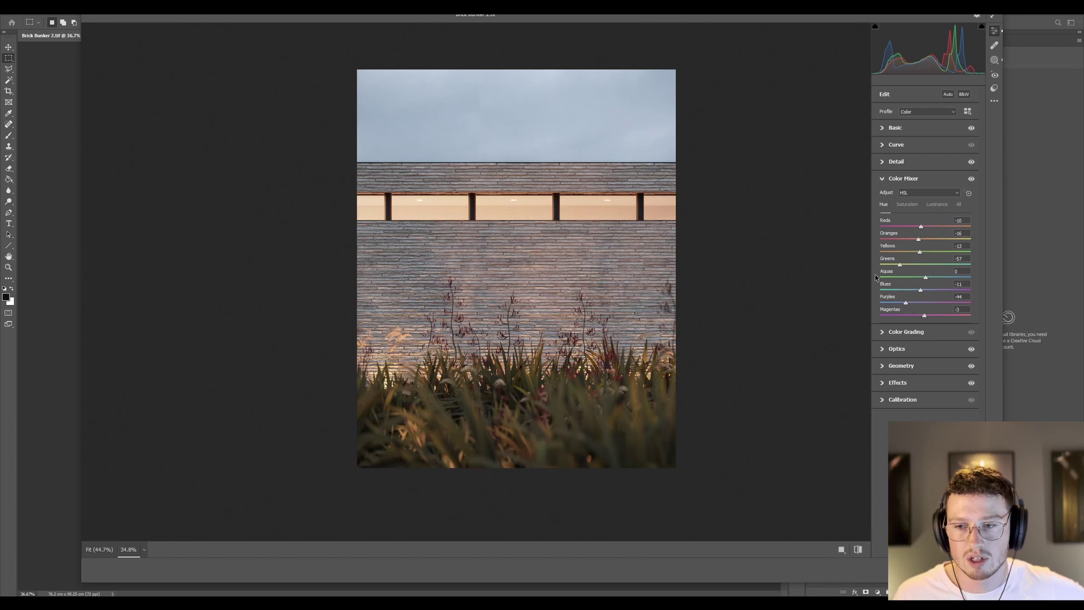
mouse_move(559, 408)
left_mouse_down()
mouse_move(581, 409)
mouse_move(563, 402)
left_mouse_up()
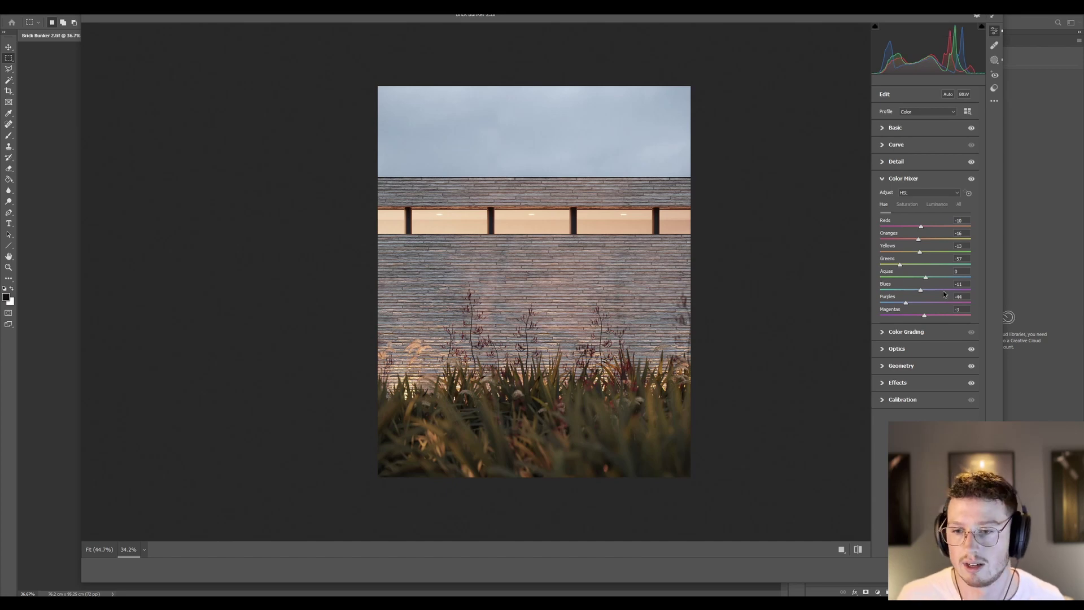
Show the Optics, Geometry and Effects settings of the Camera Raw filter in turn.
left_click(895, 349)
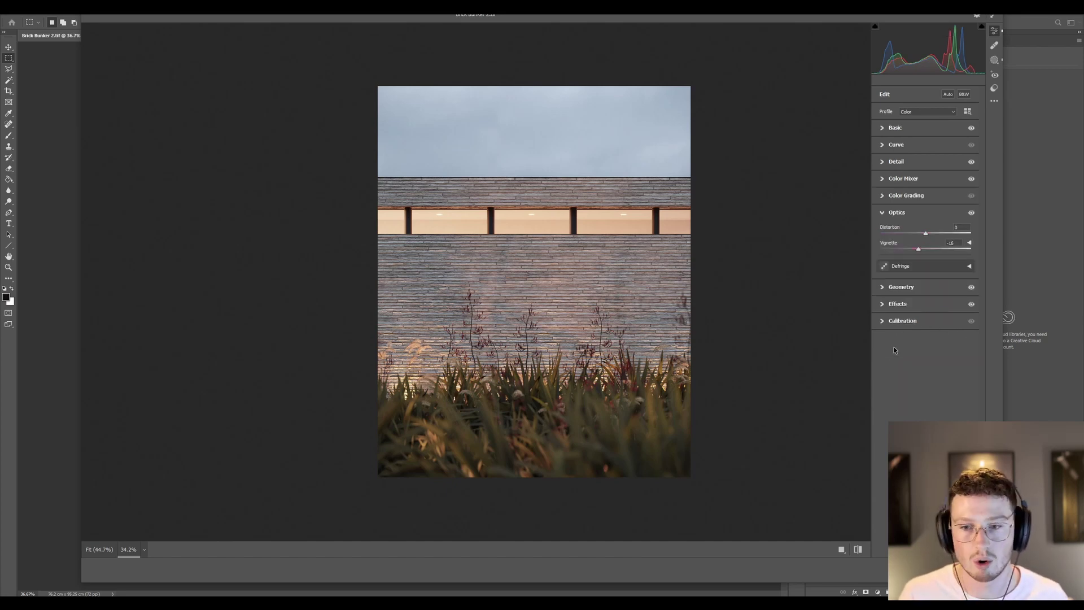
left_click(902, 287)
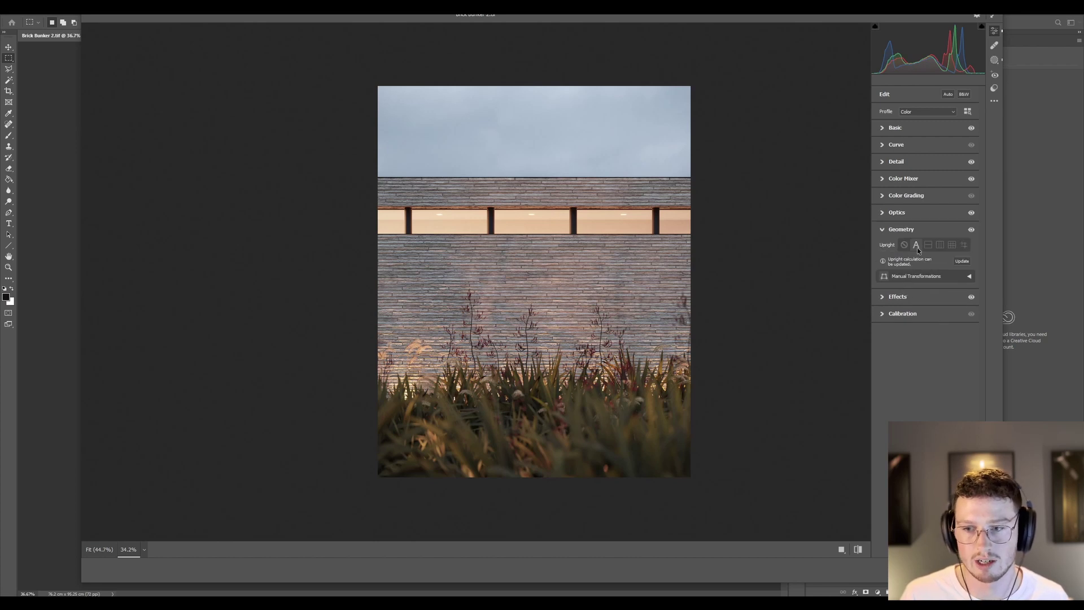
left_click(899, 297)
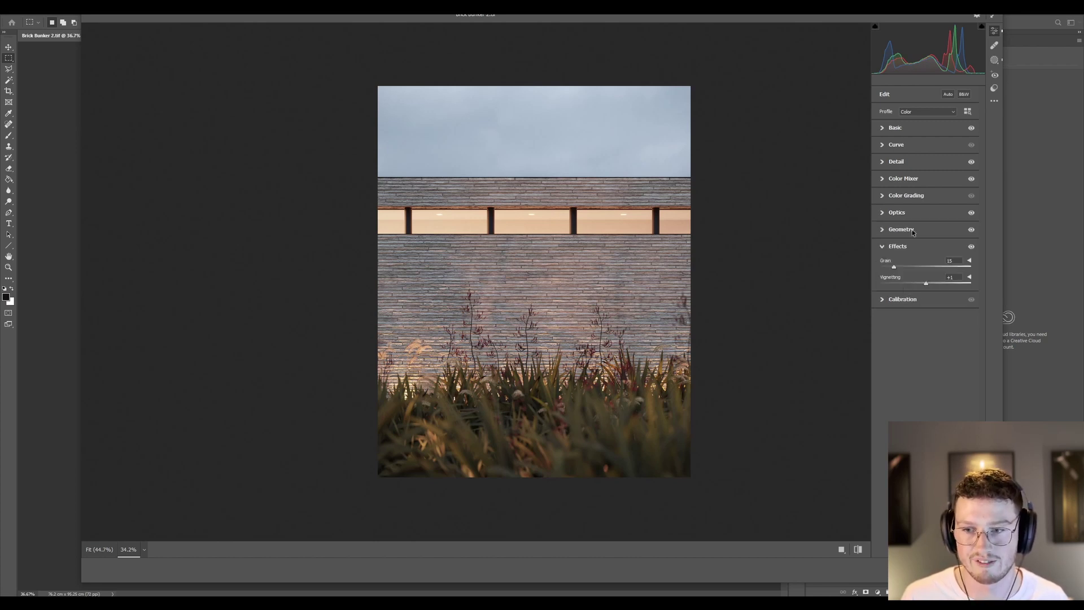
Examine the sky's grain and vignetting up close, and dismiss Camera Raw, cancelling all changes.
left_click_drag(542, 107, 580, 159)
left_click(658, 188)
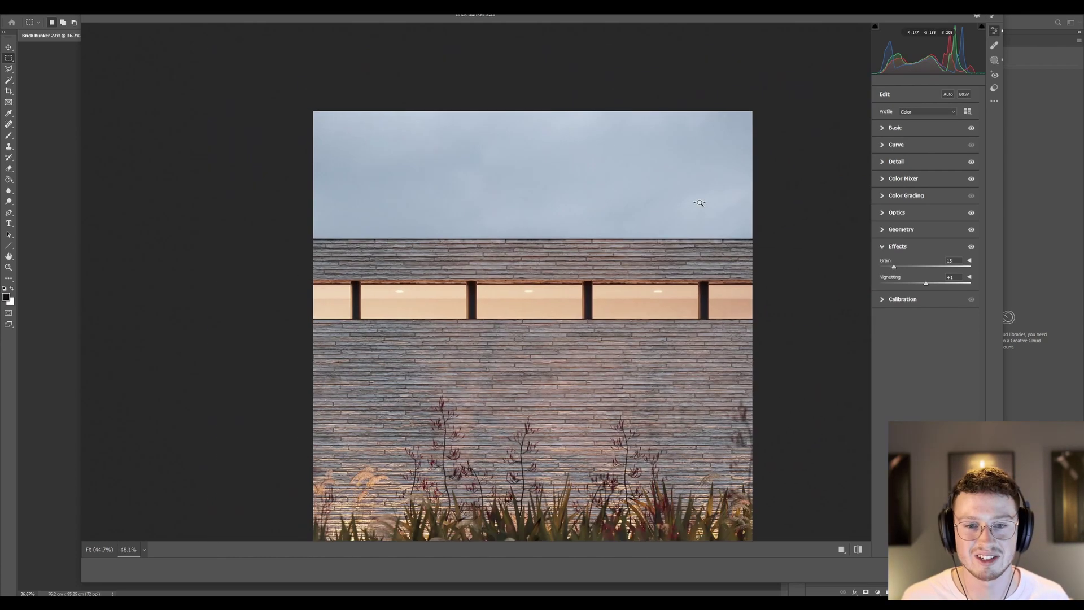
left_click(594, 174)
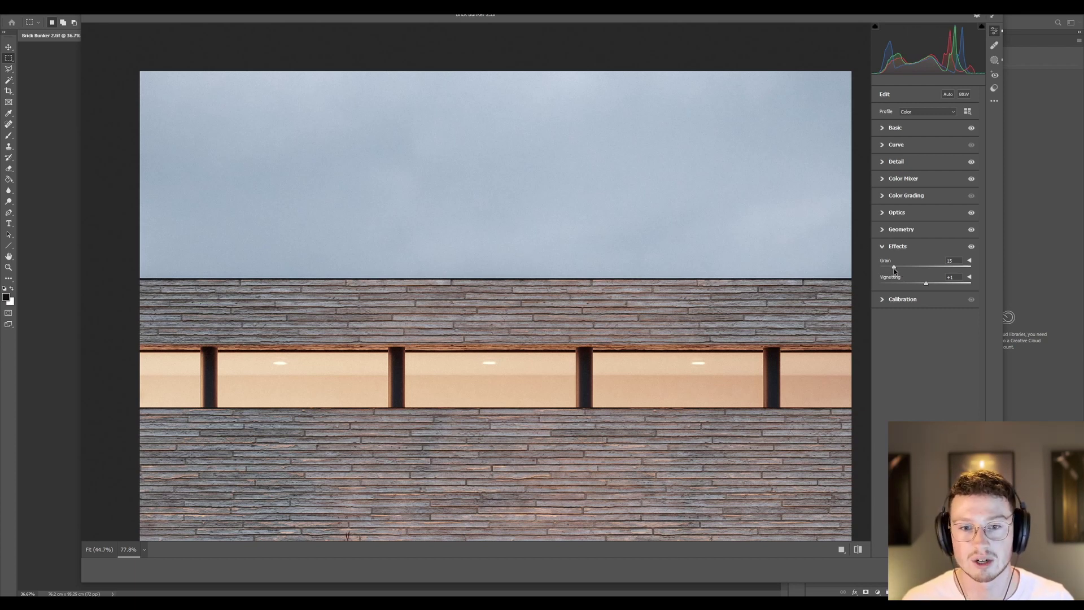
left_click_drag(665, 234, 633, 223)
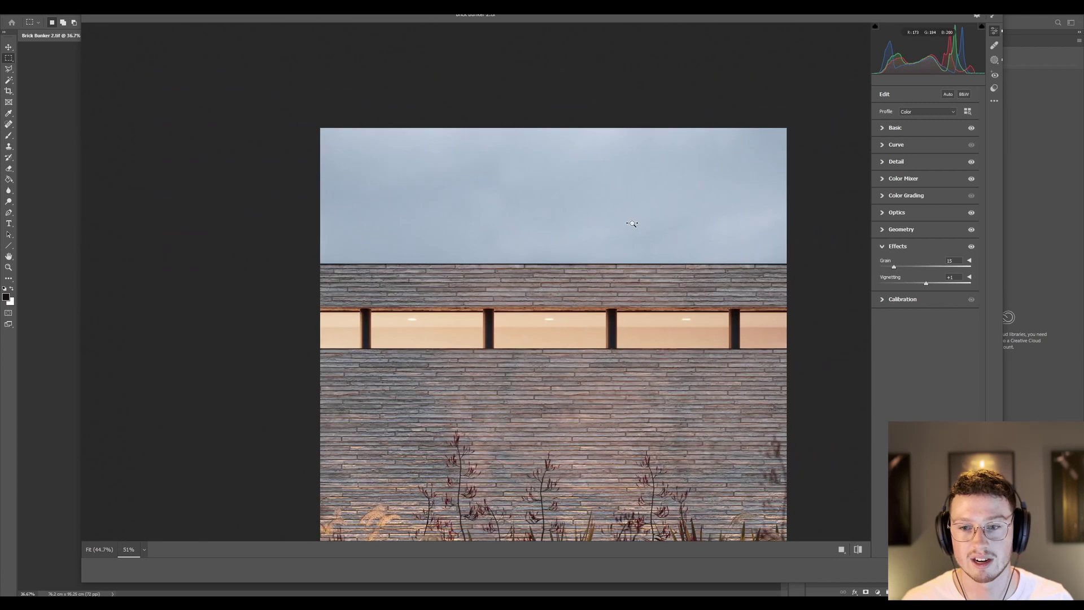
left_click_drag(470, 188, 424, 176)
left_click_drag(504, 237, 543, 233)
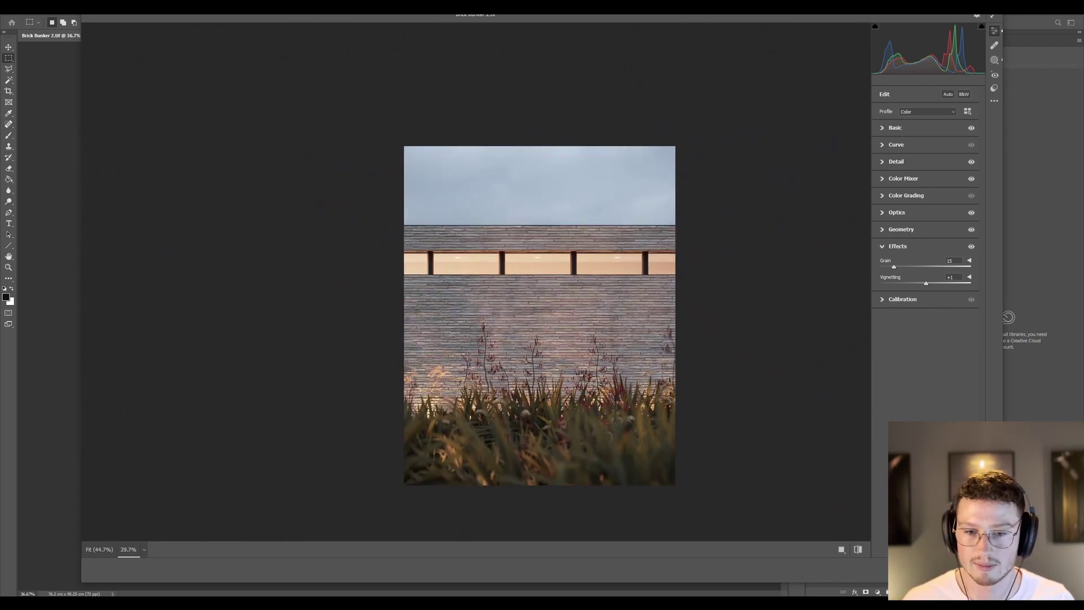
key("Escape")
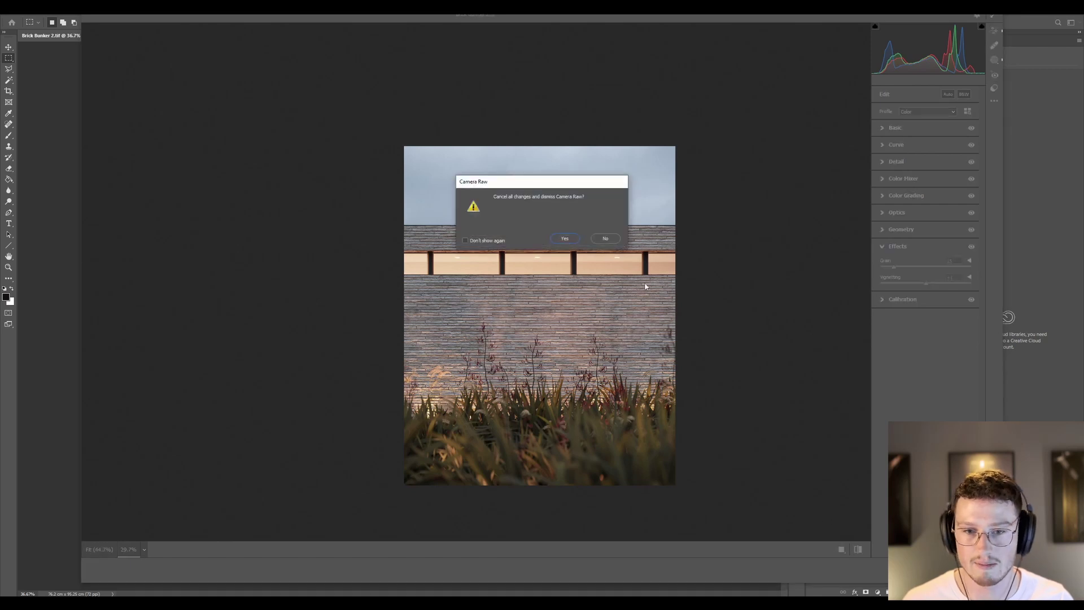
left_click(565, 240)
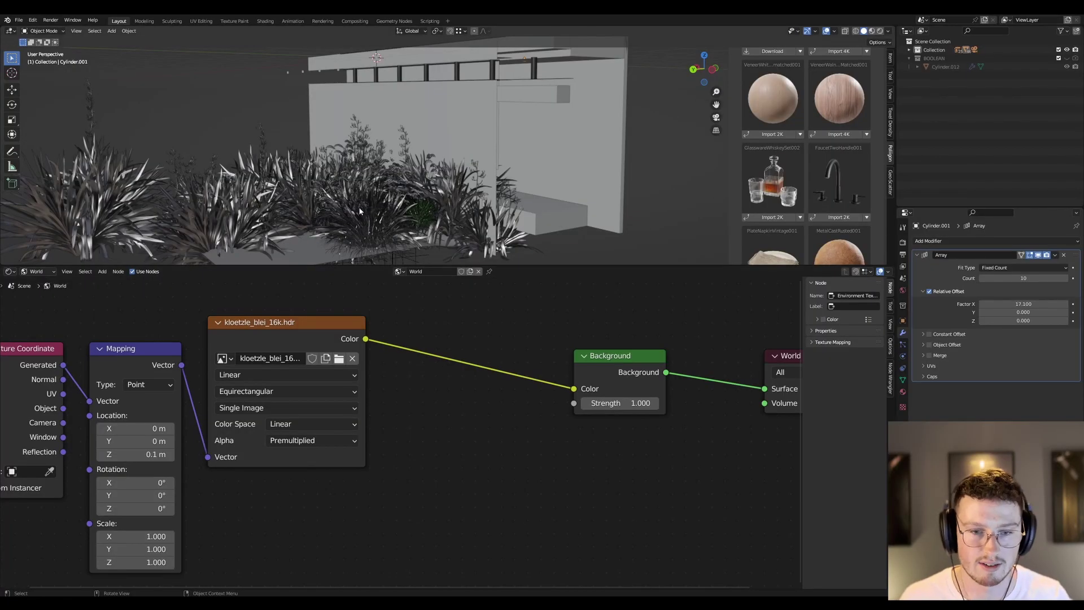
Switch to Blender, enlarge the 3D viewport, and select and frame the small light cylinder hidden among the plants.
scroll(444, 239, "up", 5)
left_click_drag(520, 265, 541, 456)
middle_click_drag(506, 361, 366, 322)
left_click(390, 328)
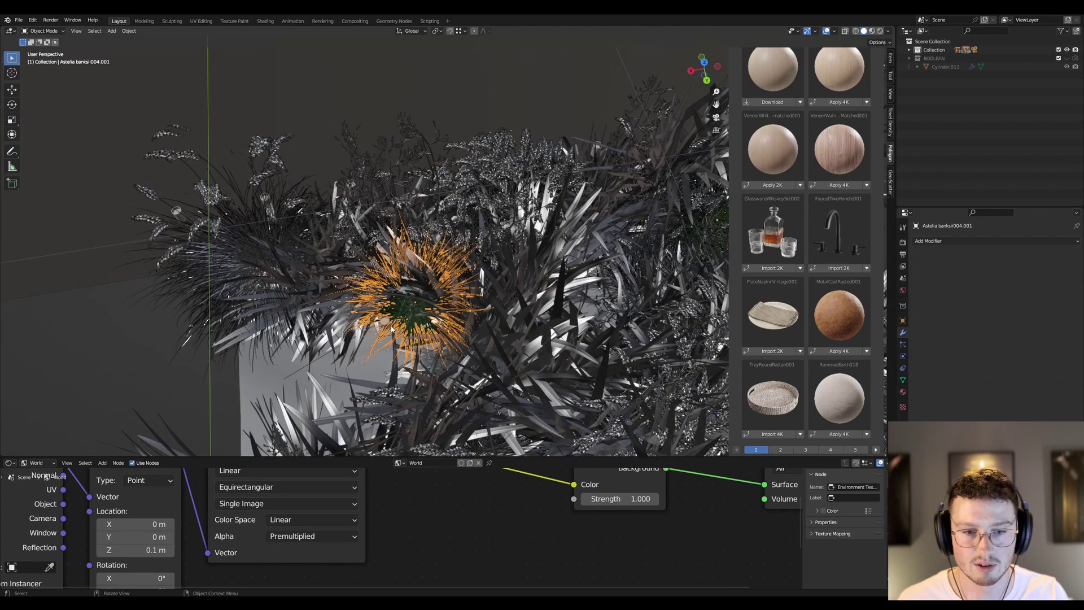
left_click(386, 325)
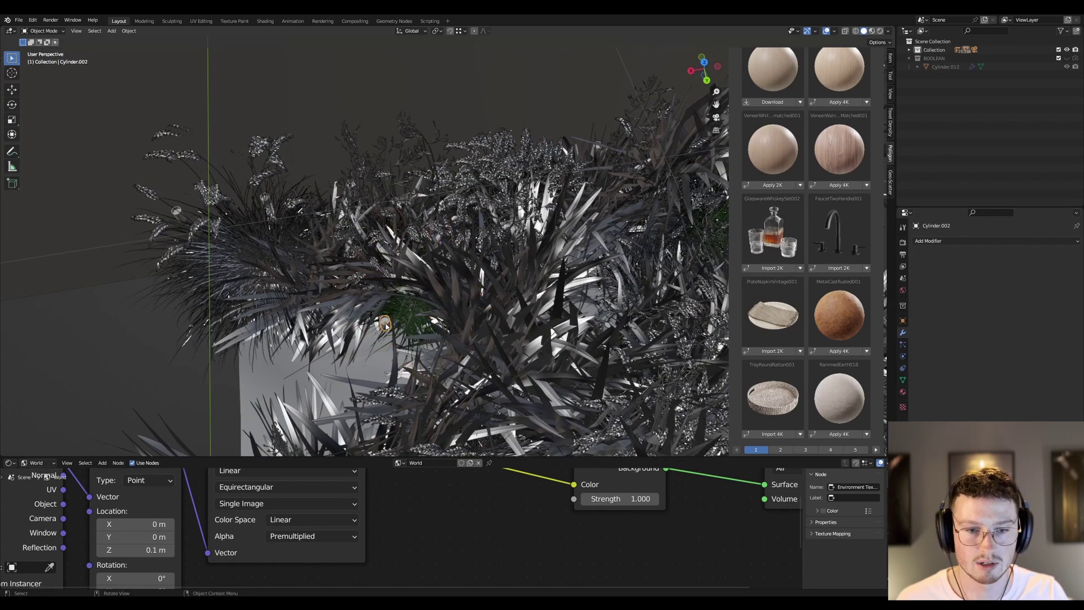
key("KP_Decimal")
Inspect the plant light cylinder's recessed inner face from above, alternating between Edit Mode and Object Mode.
middle_click_drag(378, 327, 432, 221)
key("Tab")
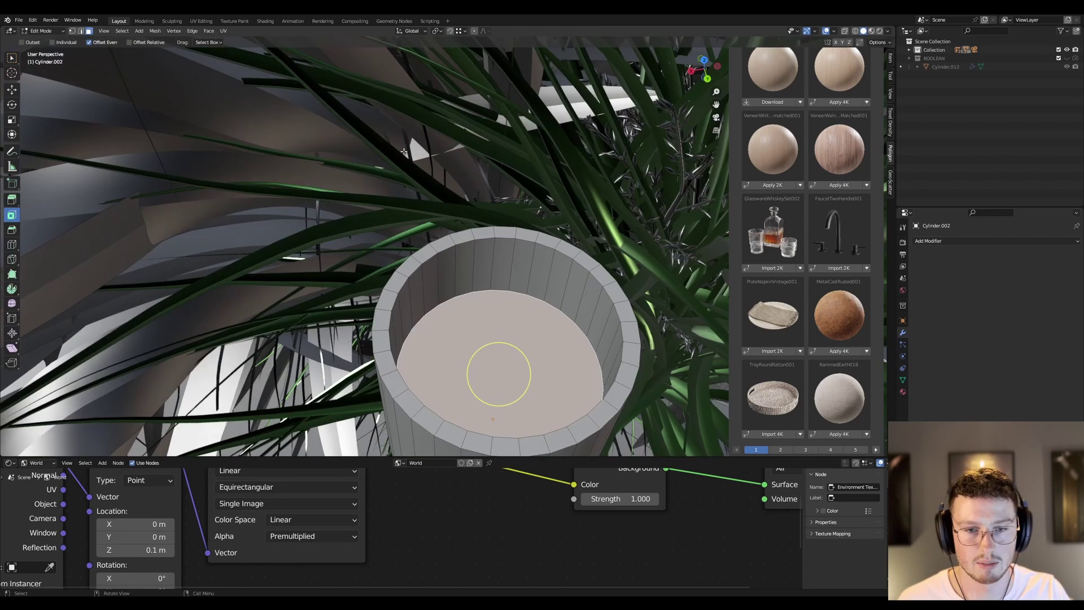
scroll(437, 212, "up", 4)
middle_click_drag(491, 264, 435, 294)
key("Tab")
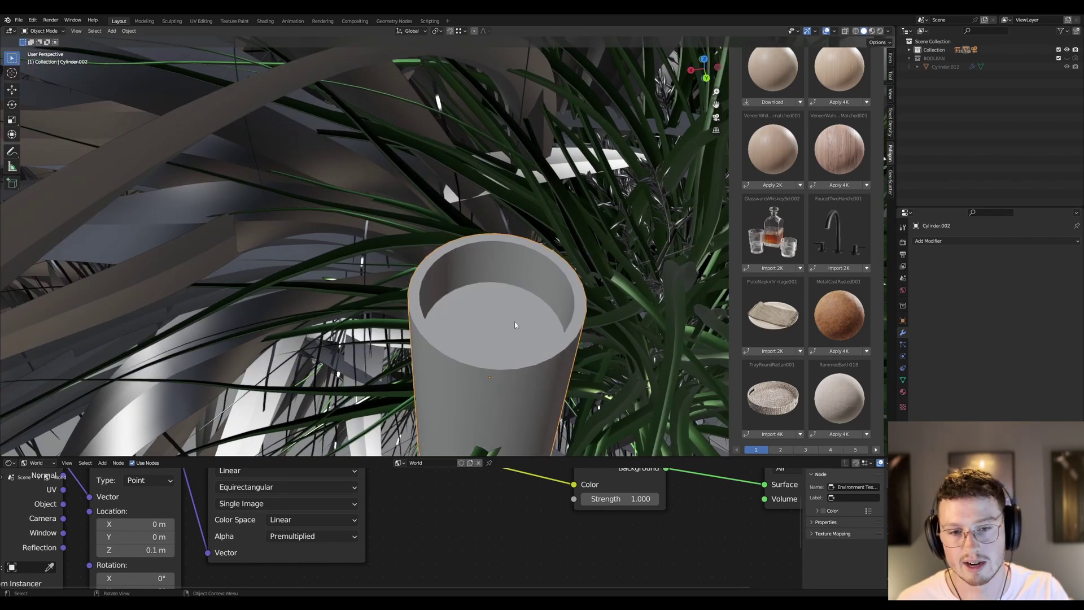
key("Tab")
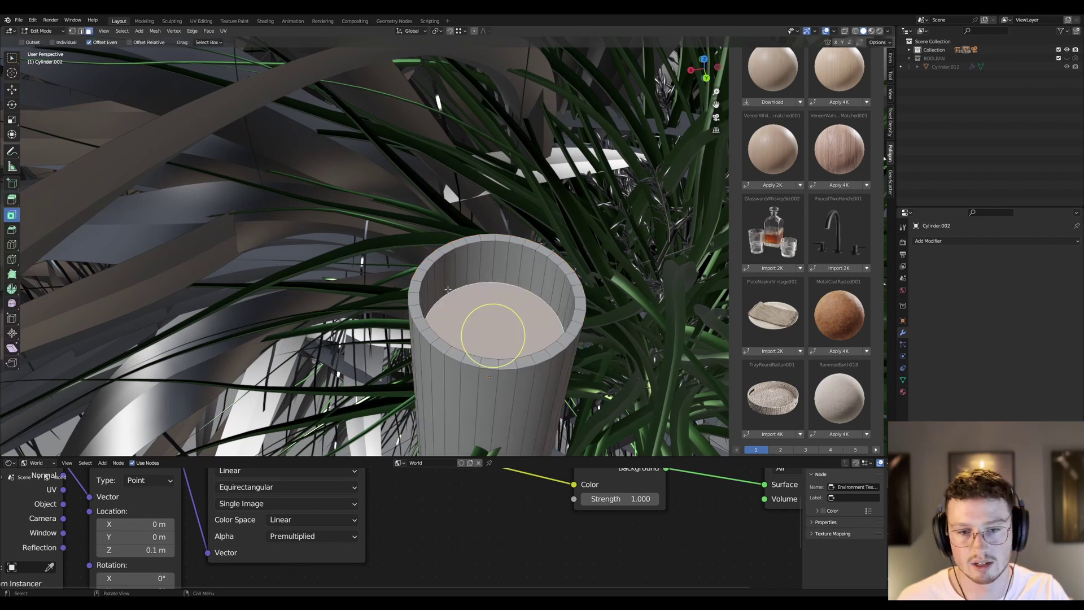
key("Tab")
key("Tab")
middle_click_drag(495, 291, 503, 333)
key("Tab")
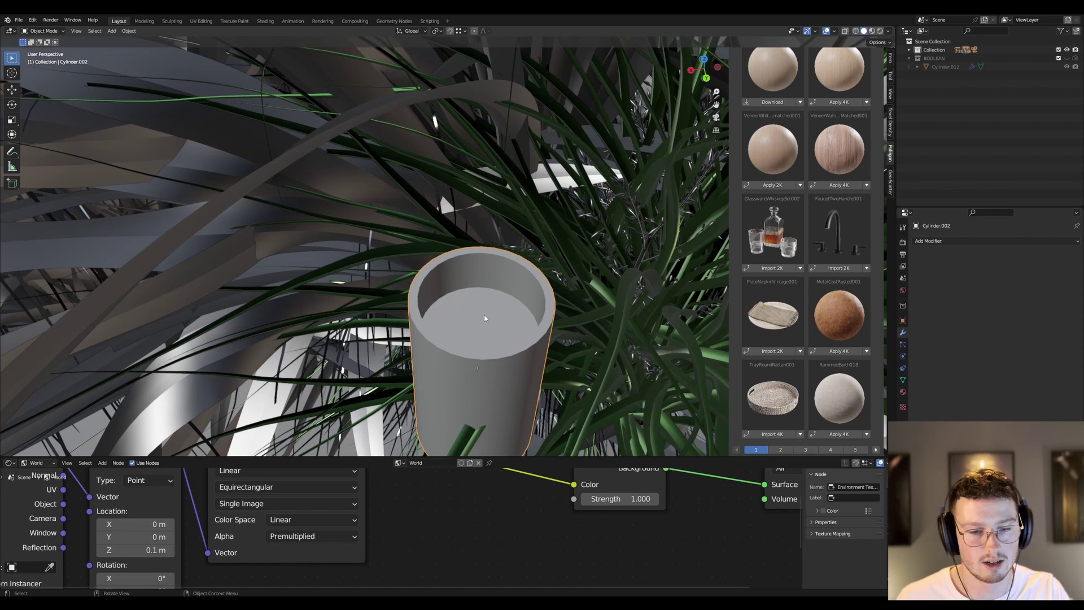
Show the cylinder's Outdoor plant lights material nodes in the shader editor, and move the Blackbody node farther from the Emission node.
left_click(903, 391)
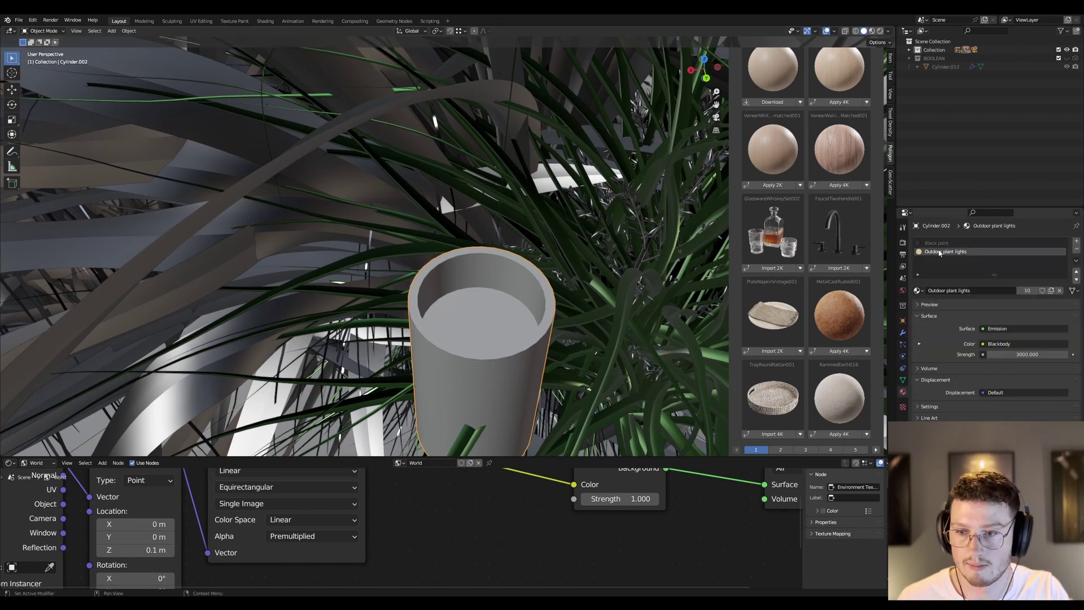
left_click(38, 462)
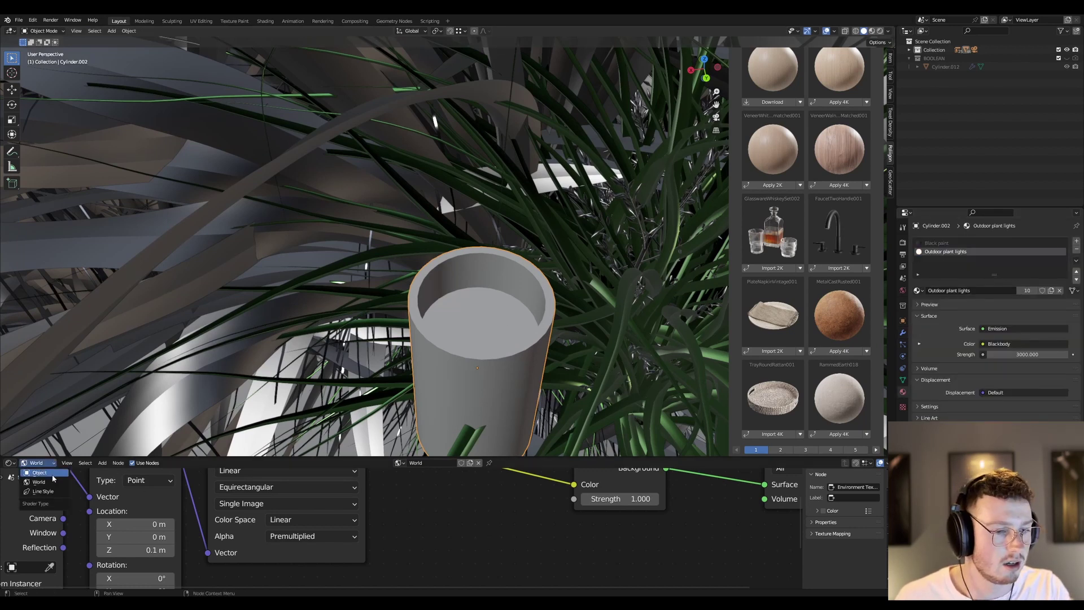
left_click(51, 473)
key("Home")
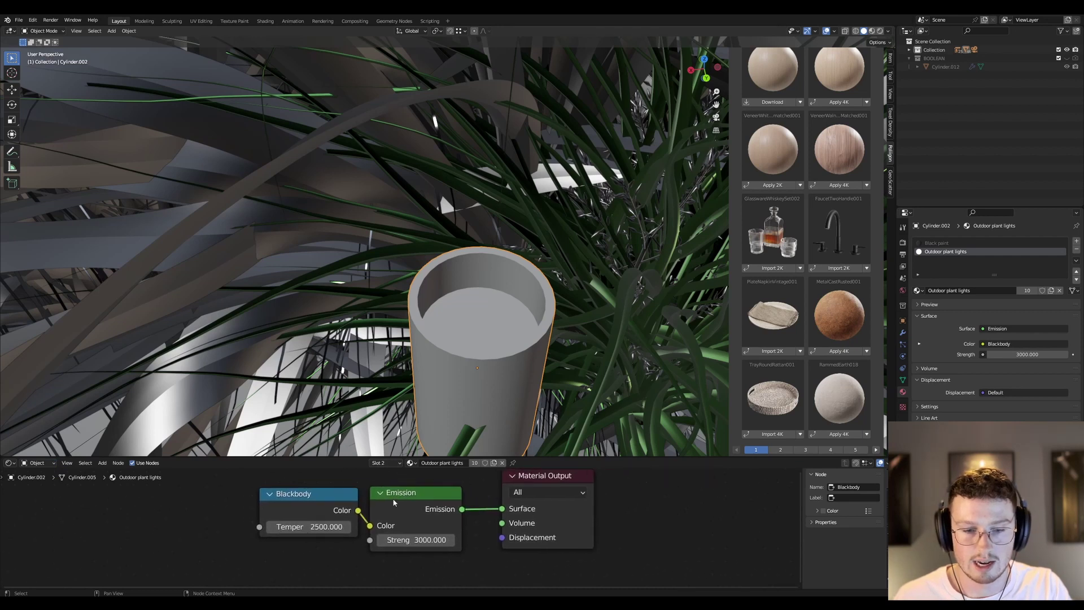
left_click(385, 505)
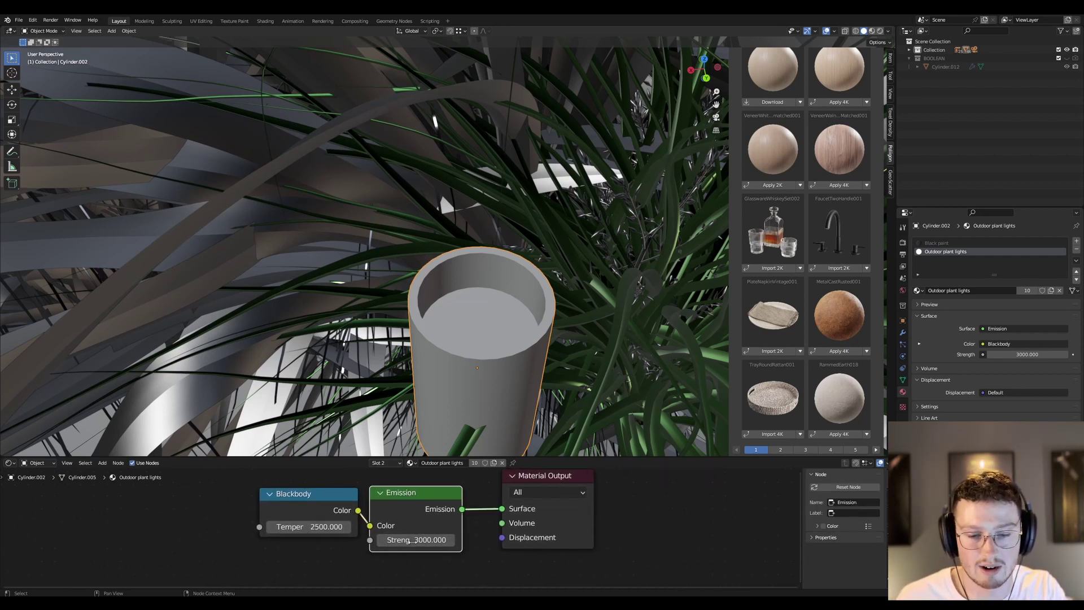
left_click_drag(307, 516, 259, 518)
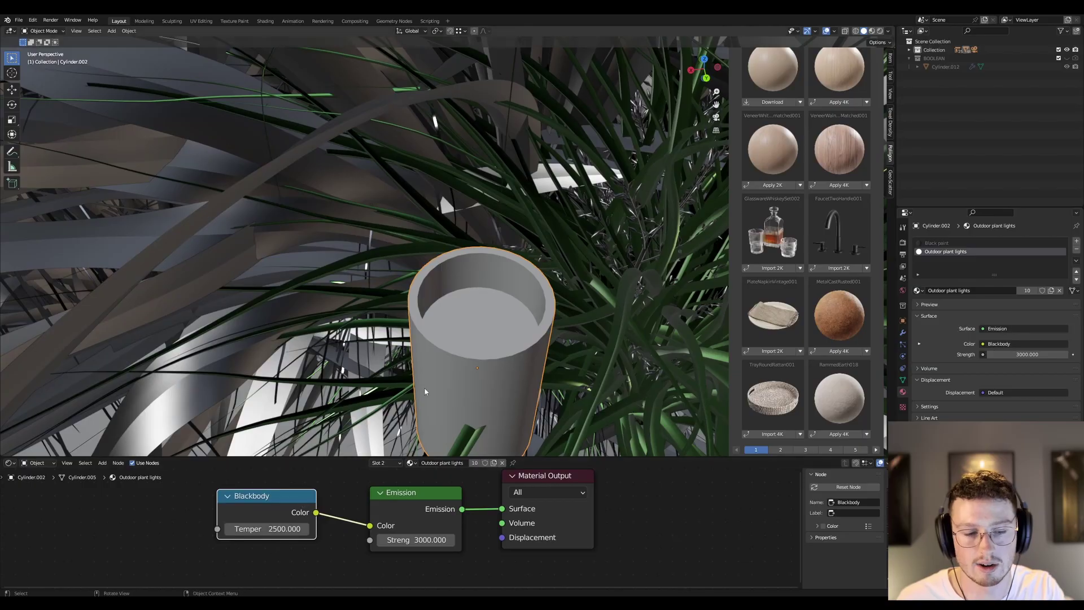
View the whole building with its planting bed, and examine the plants in front of the wall more closely.
scroll(373, 381, "down", 10)
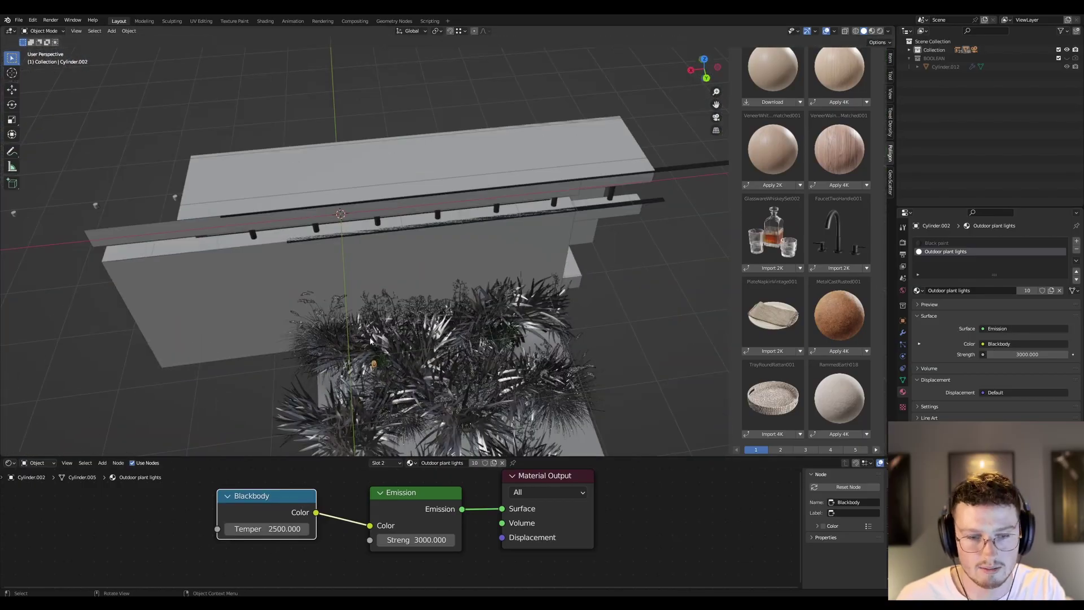
scroll(402, 335, "up", 6)
middle_click_drag(401, 335, 442, 296)
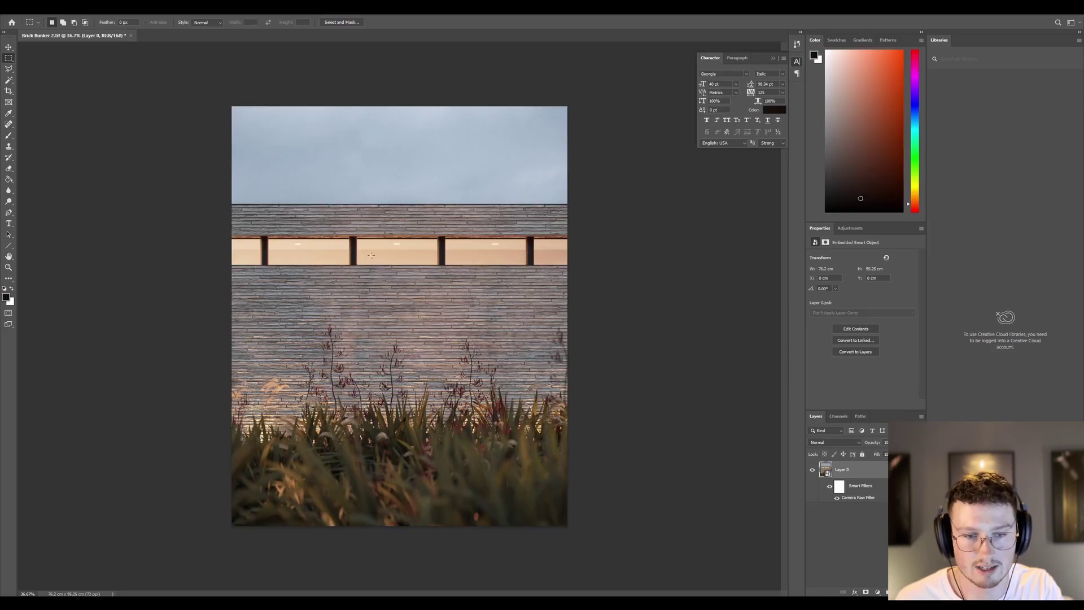
Switch to Photoshop to examine the light on the render's brick wall and plants up close, and return to Blender to view the planting.
scroll(422, 314, "up", 8, "alt")
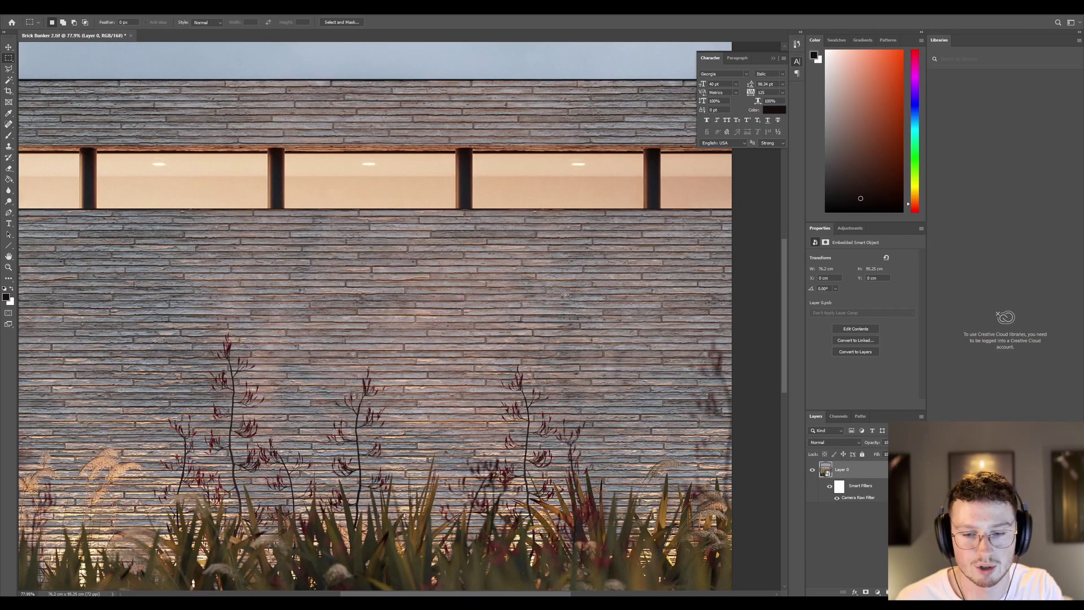
scroll(576, 301, "down", 5, "alt")
scroll(593, 448, "up", 6, "alt")
scroll(593, 448, "down", 3, "alt")
scroll(593, 447, "down", 4, "alt")
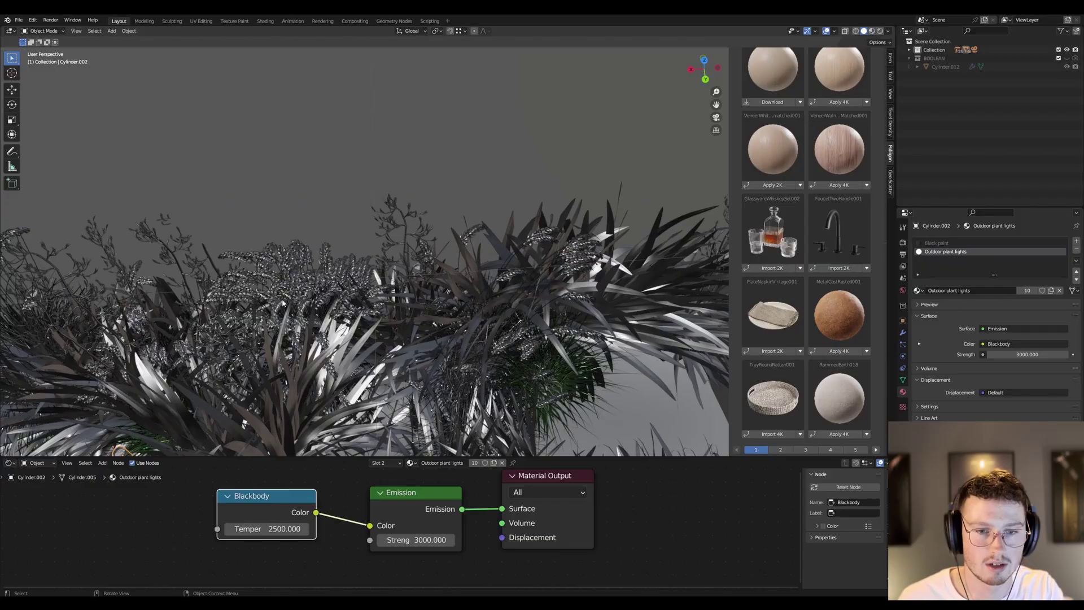
scroll(471, 268, "down", 6)
middle_click_drag(471, 267, 375, 211)
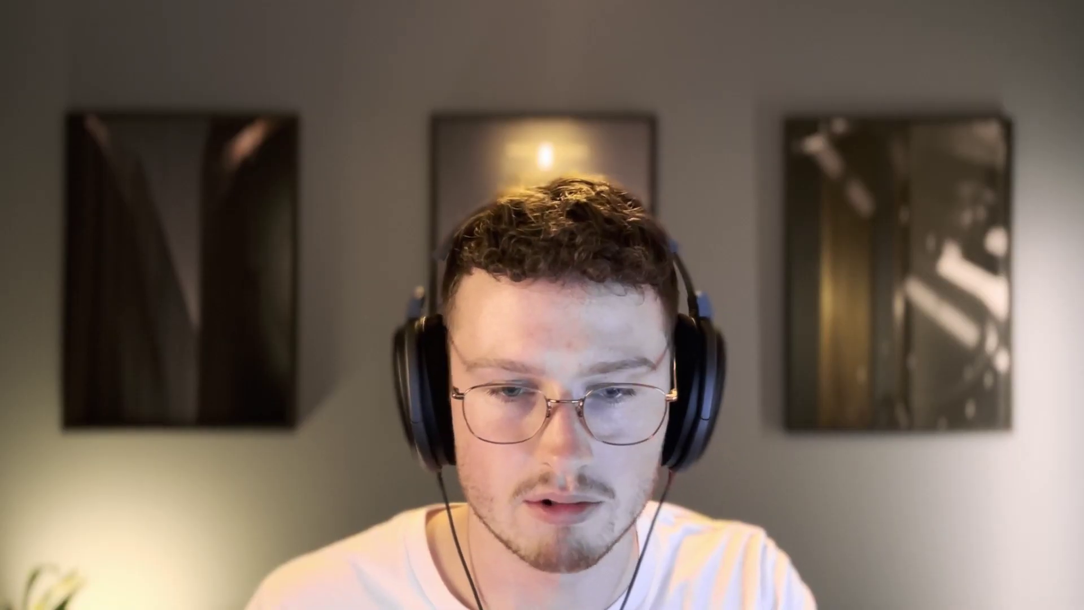